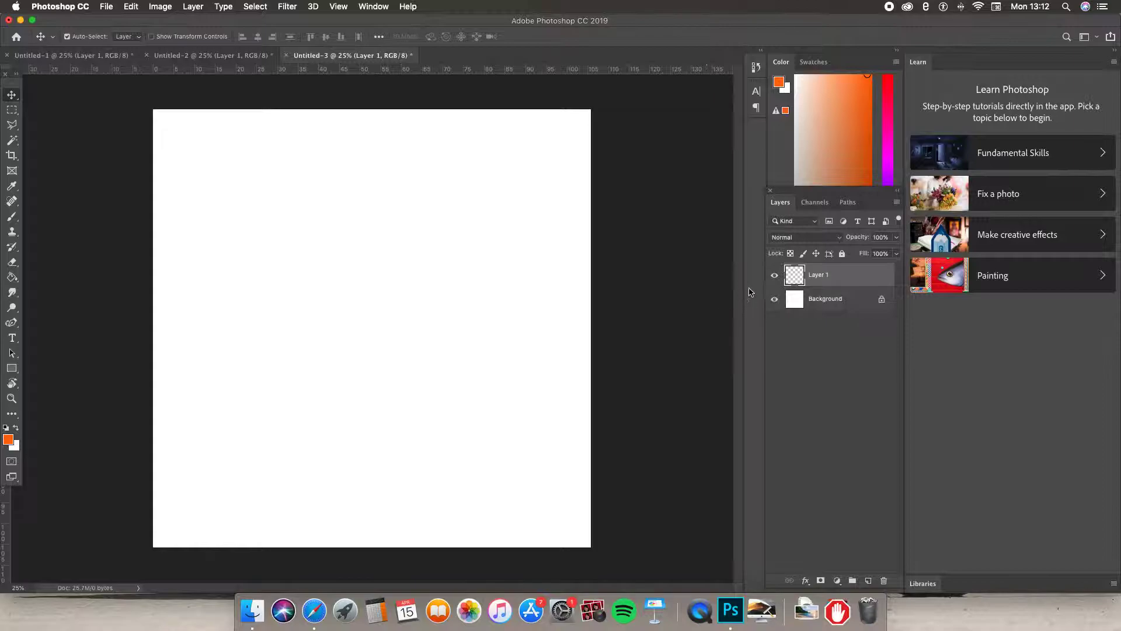
click(841, 239)
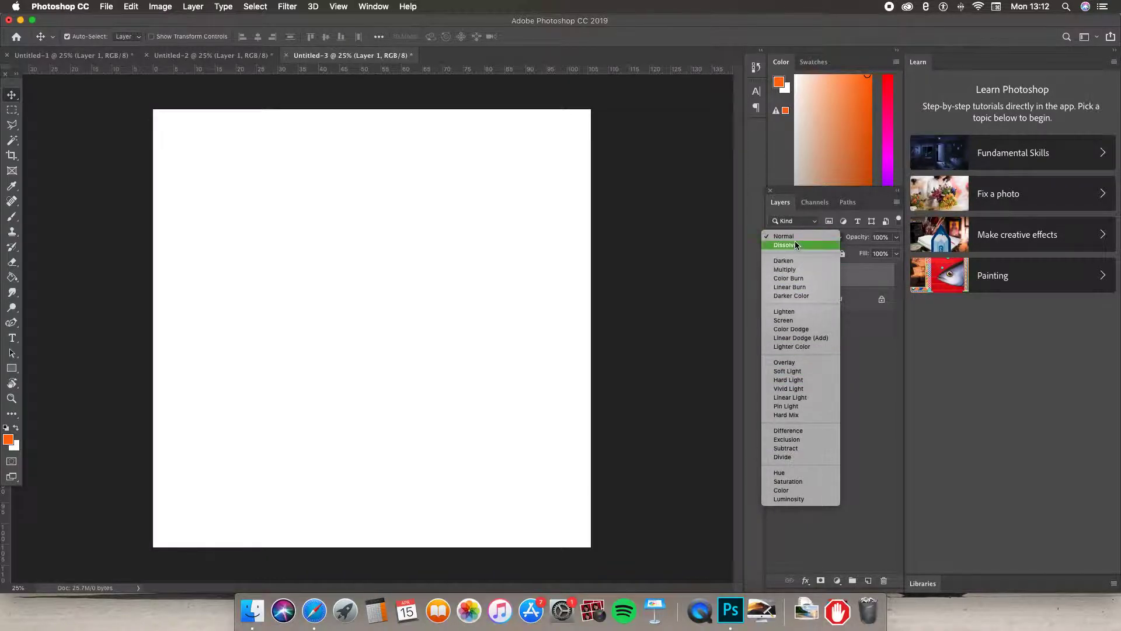
click(784, 236)
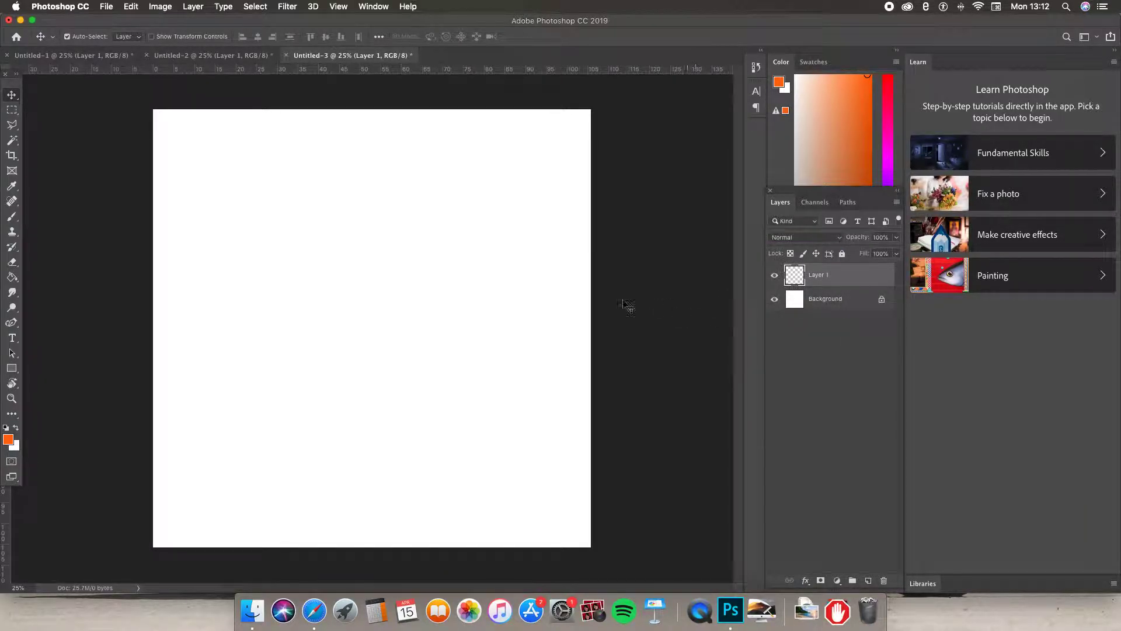
Set up the Brush tool with the Hard Round brush from General Brushes at a size of 124 px
click(12, 216)
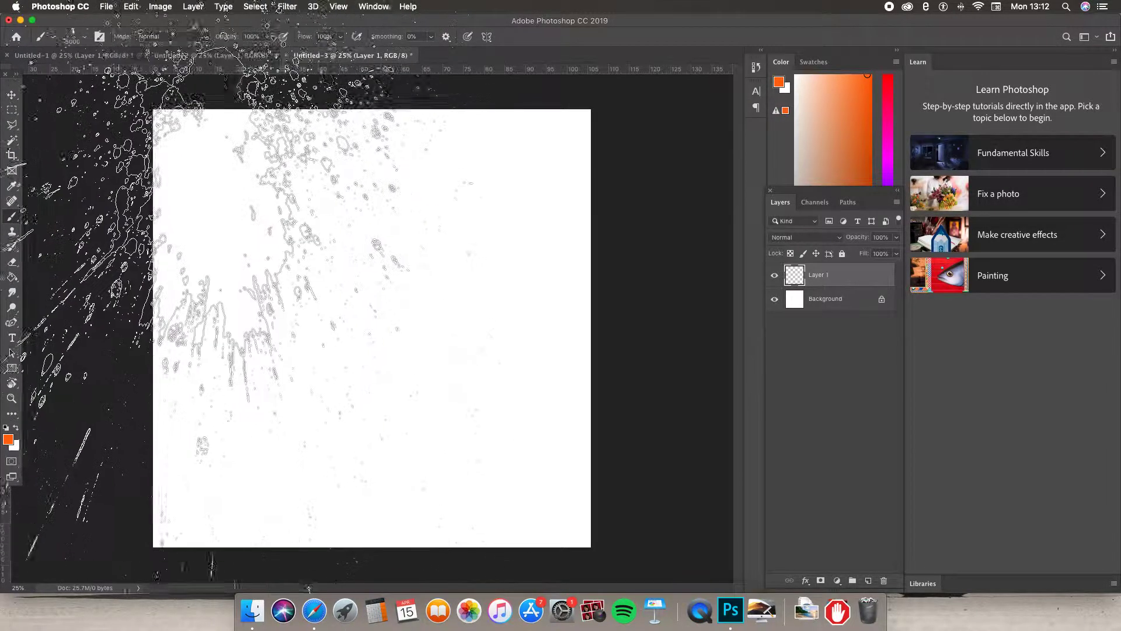
click(74, 36)
drag(139, 73, 107, 73)
scroll(100, 168, up, 10)
scroll(99, 167, up, 3)
scroll(47, 178, down, 10)
scroll(49, 181, up, 10)
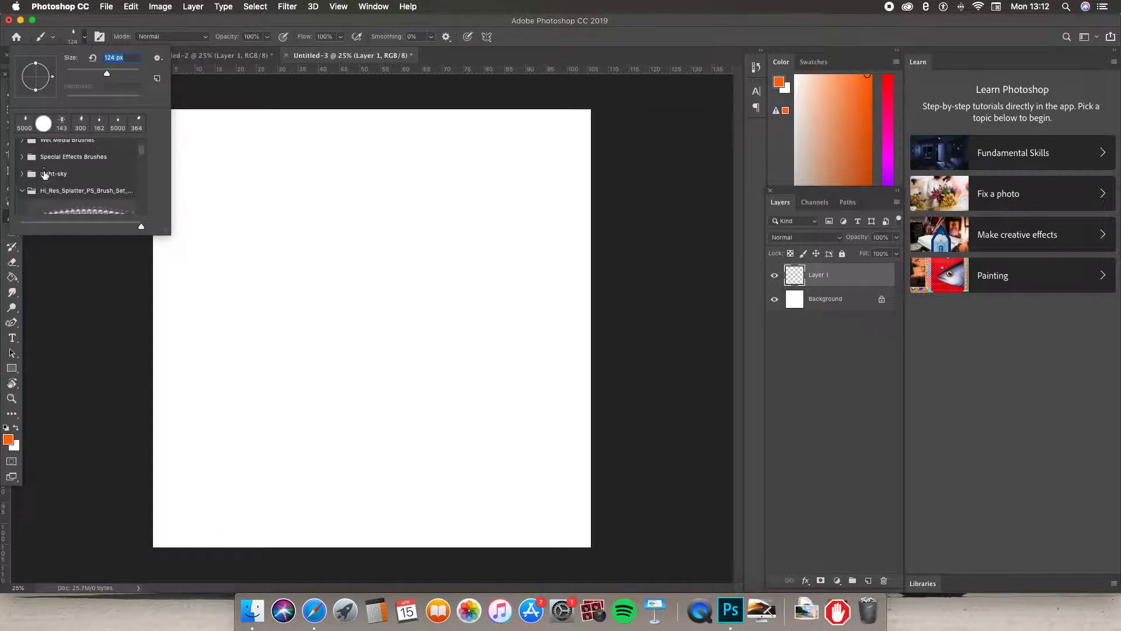
click(22, 191)
scroll(48, 178, up, 3)
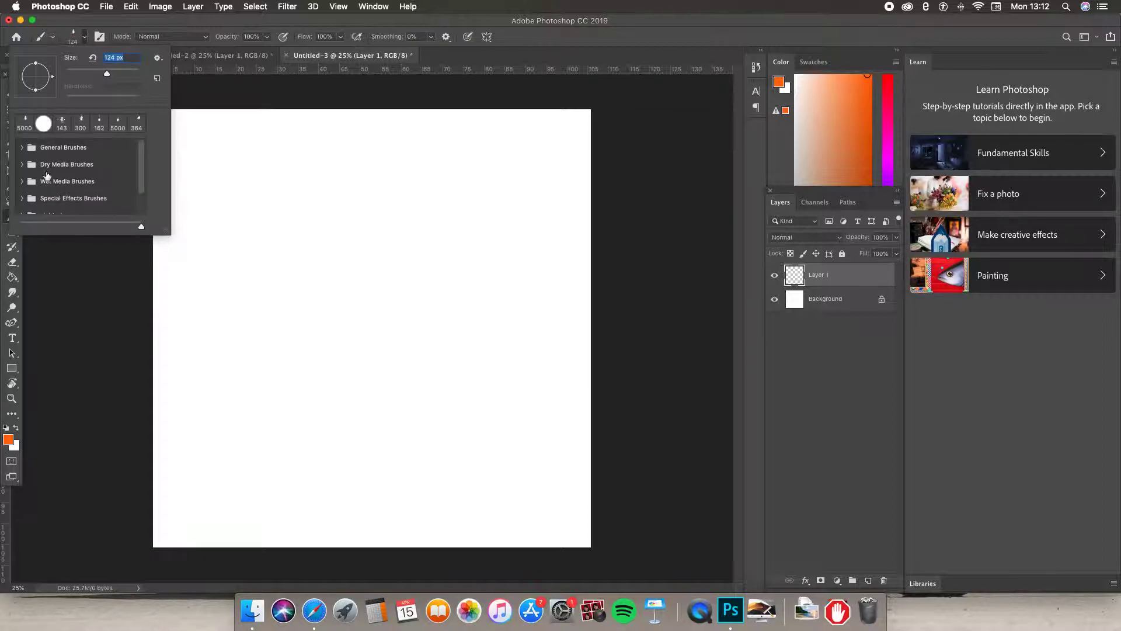
click(19, 147)
scroll(92, 187, down, 2)
click(91, 188)
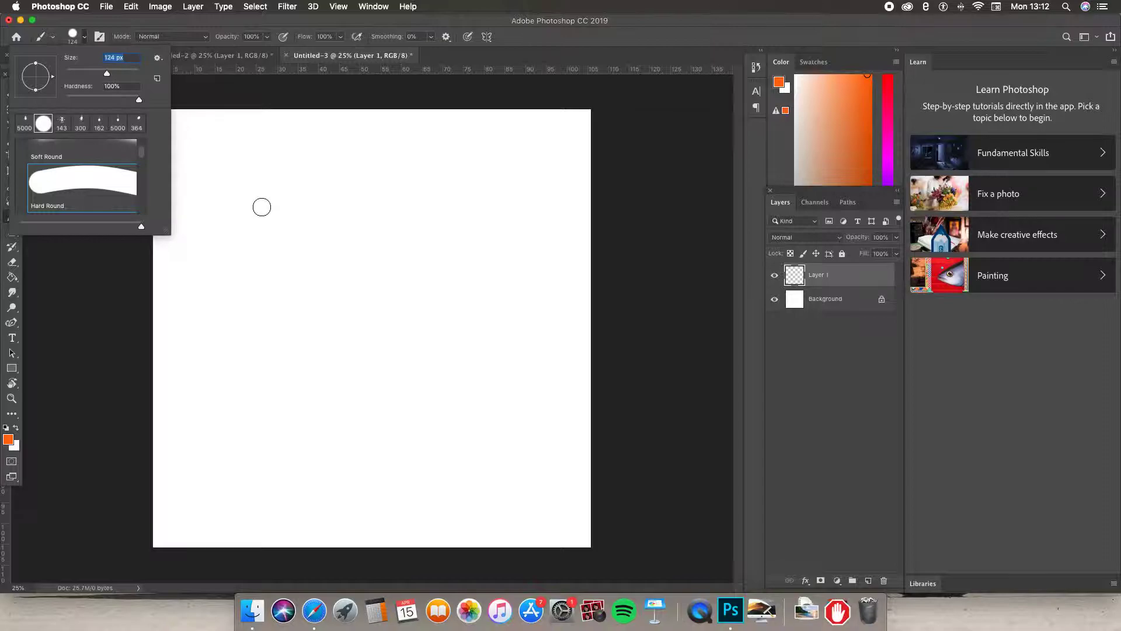
mouse_move(266, 179)
mouse_down()
mouse_move(231, 183)
mouse_move(217, 219)
mouse_move(282, 316)
mouse_move(191, 326)
mouse_up()
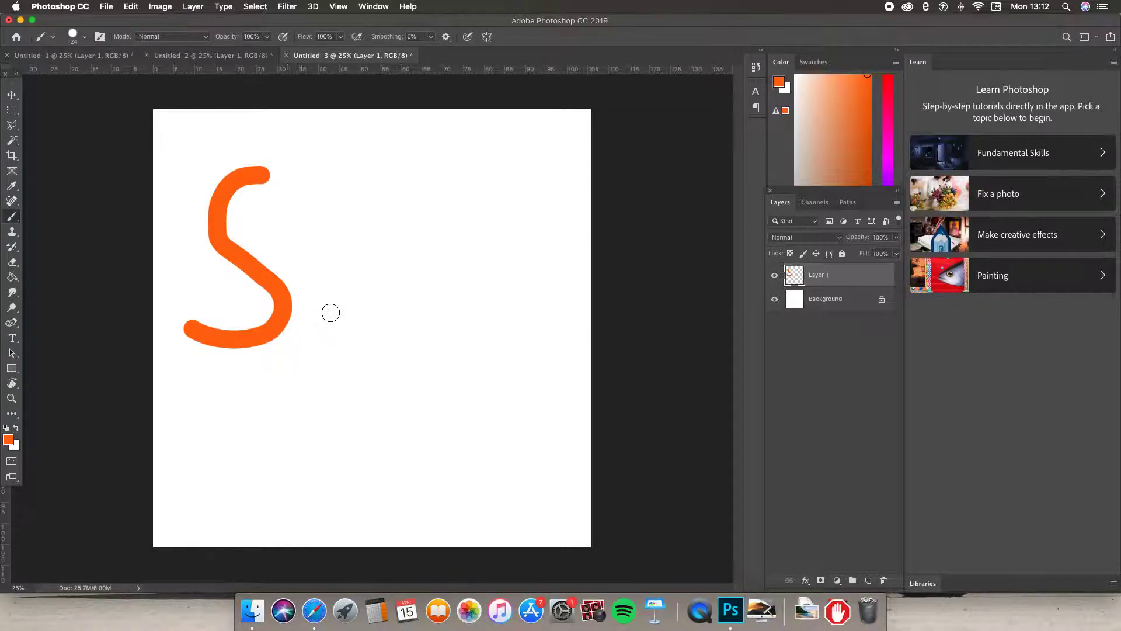
drag(349, 153, 359, 439)
mouse_move(409, 208)
mouse_down()
mouse_move(331, 279)
mouse_move(450, 362)
mouse_up()
mouse_move(529, 185)
mouse_down()
mouse_move(533, 395)
mouse_move(510, 258)
mouse_move(575, 168)
mouse_up()
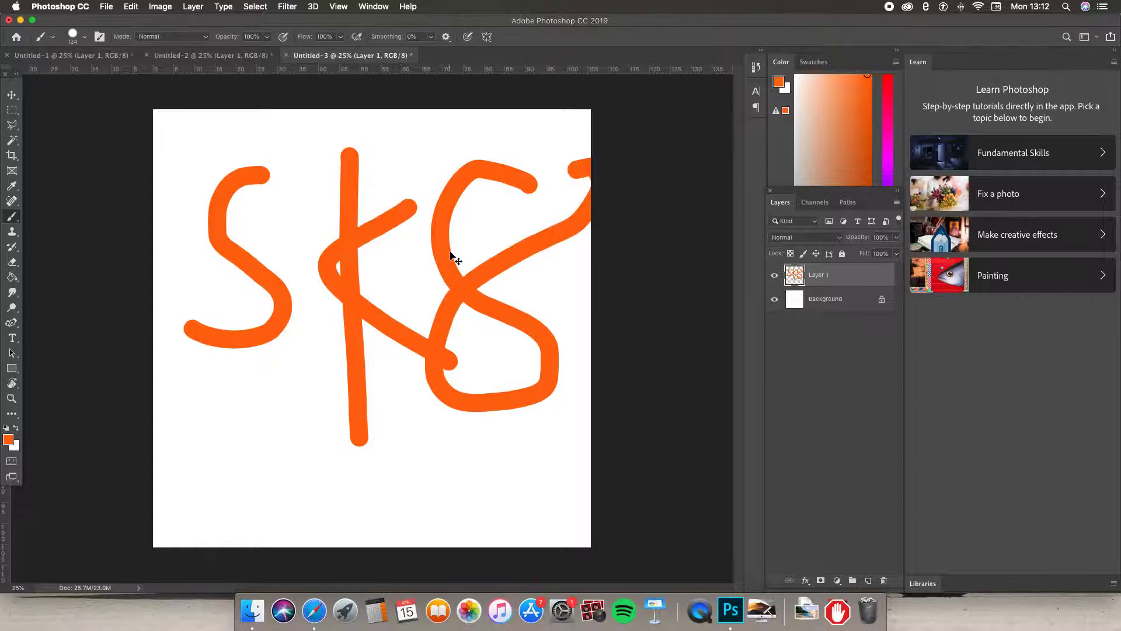
key(super+z)
key(super+z)
key(super+z)
key(super+z)
Scribble thick orange strokes across the canvas on Layer 1 and set the layer's blend mode to Dissolve
mouse_move(348, 171)
mouse_down()
mouse_move(60, 275)
mouse_move(446, 336)
mouse_move(177, 365)
mouse_move(176, 292)
mouse_move(288, 453)
mouse_move(403, 270)
mouse_up()
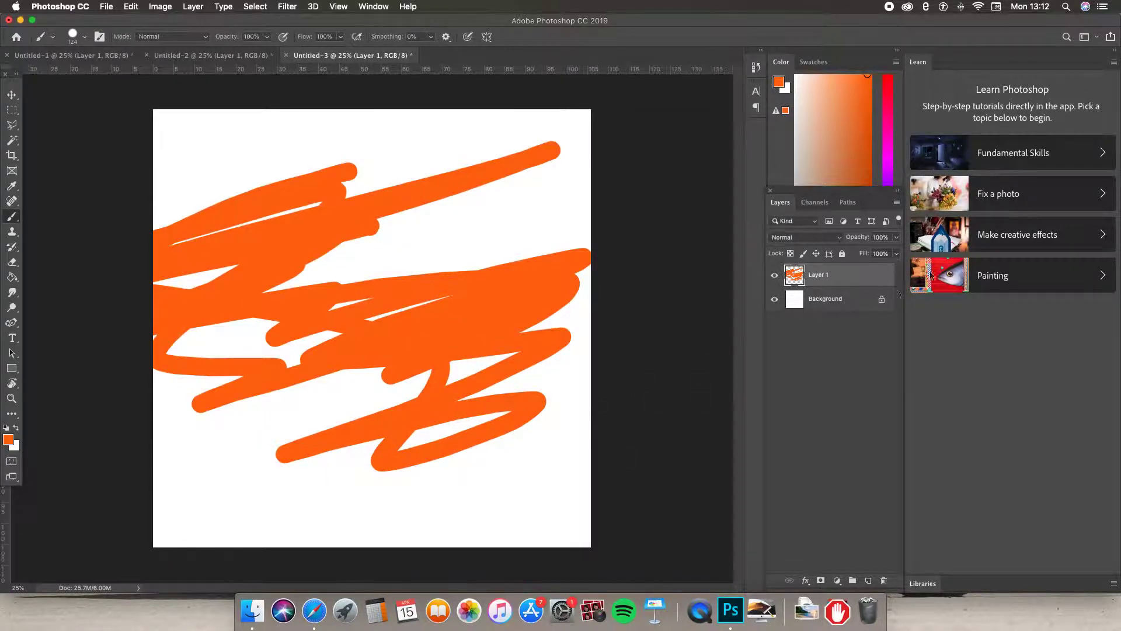
click(829, 237)
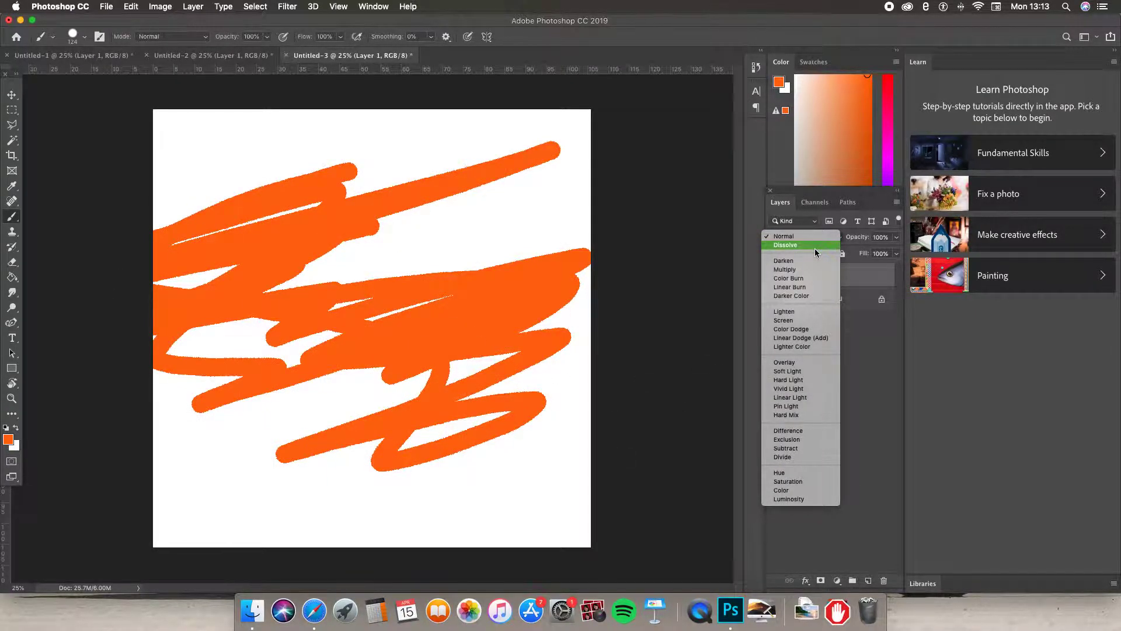
click(816, 248)
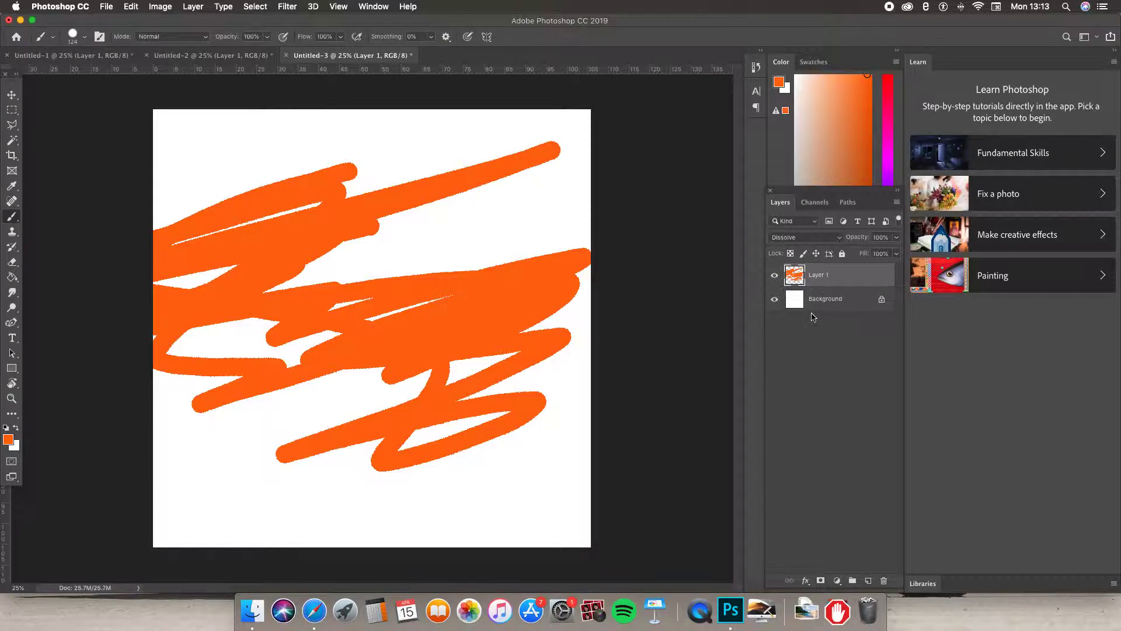
Add a new empty layer and place it between the orange scribble layer and the Background
click(871, 582)
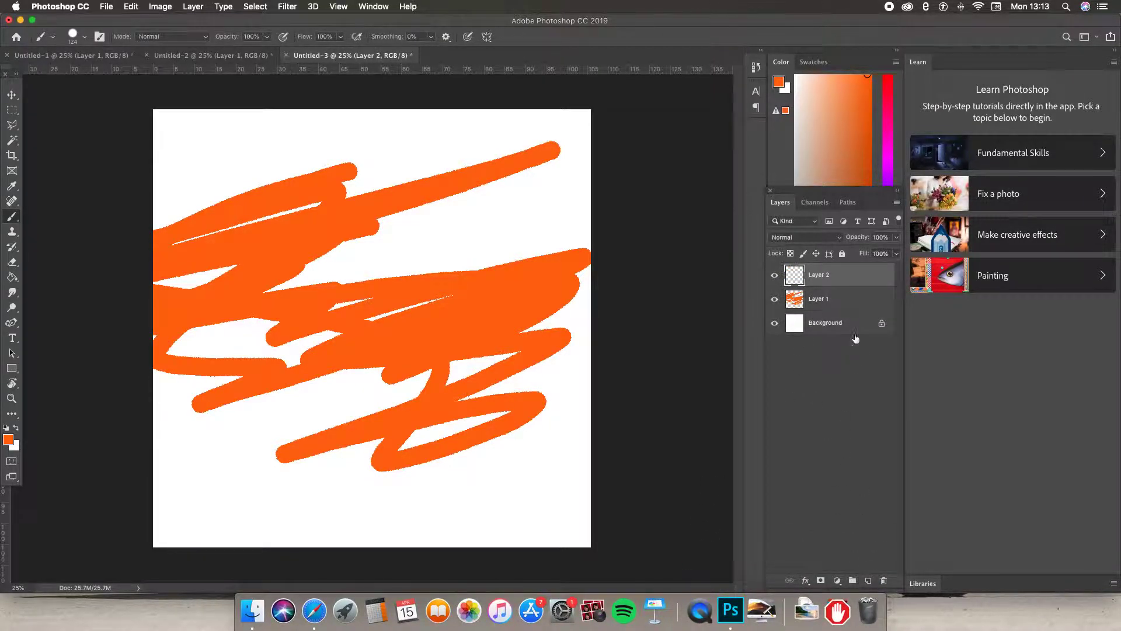
drag(821, 275, 818, 309)
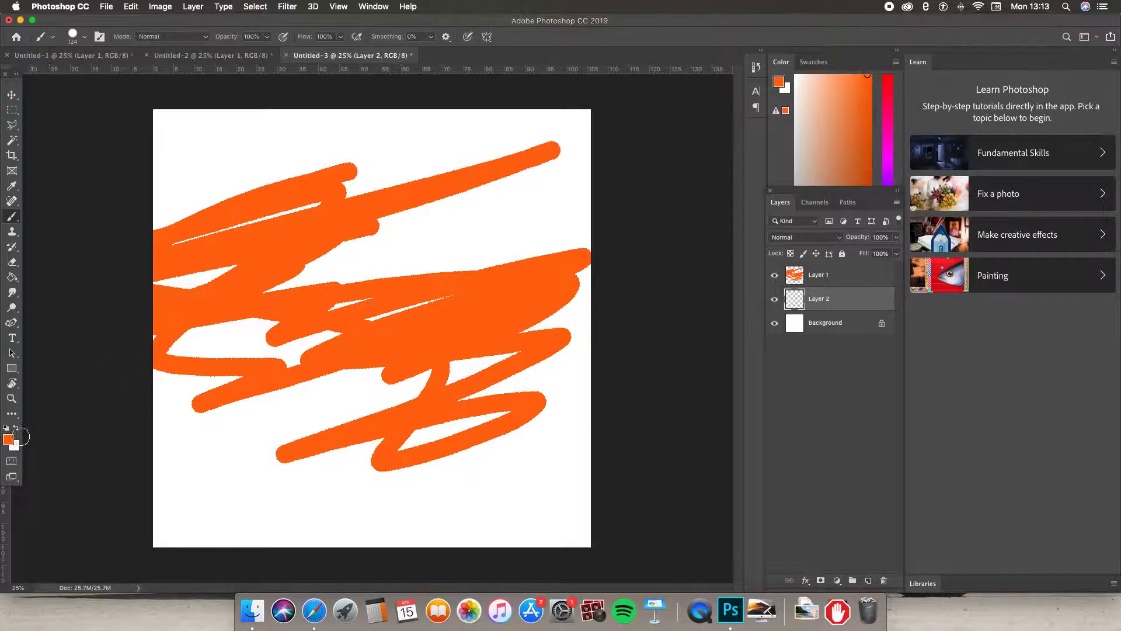
Switch to Safari, search Google Images for "brick wall" and bring the first red brick picture into the Photoshop canvas on Layer 2
click(314, 628)
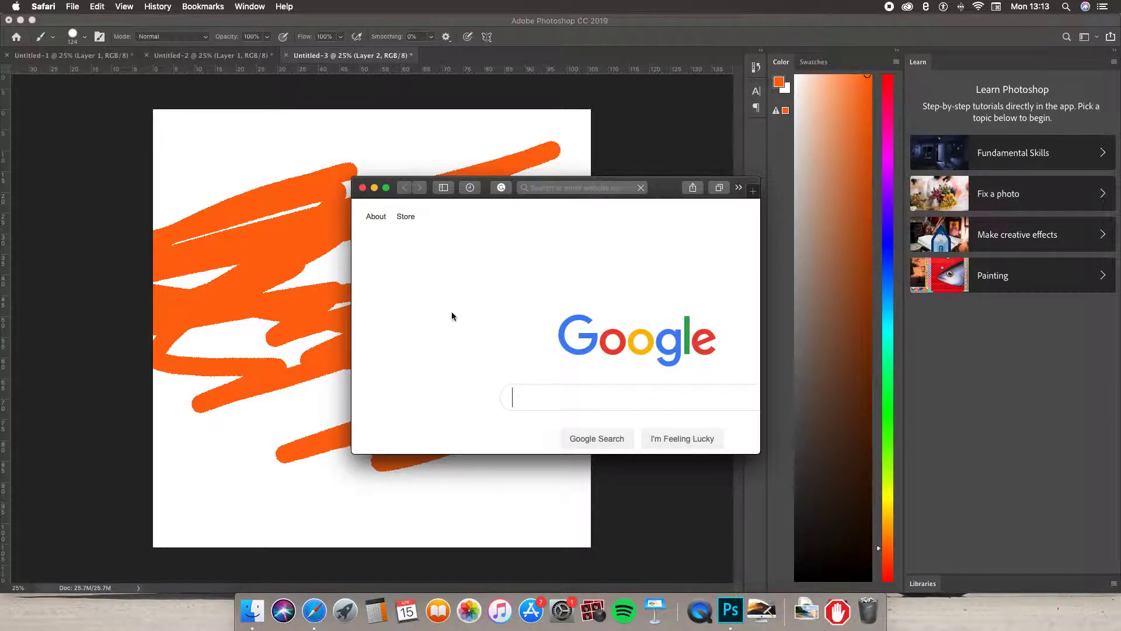
text(bric)
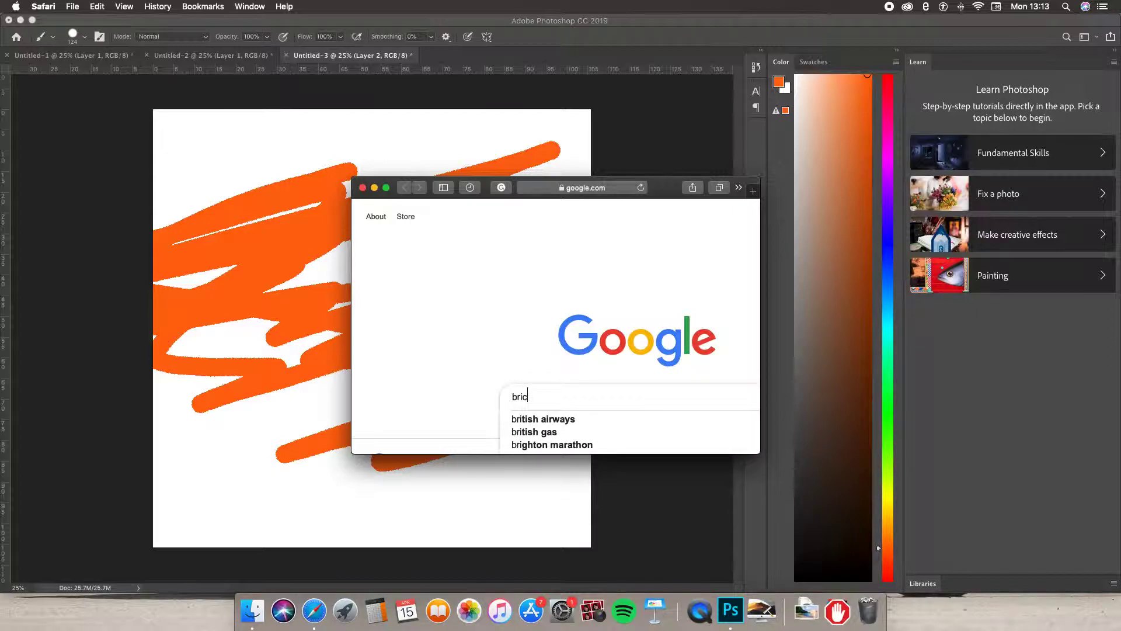
text(k wall)
key(Return)
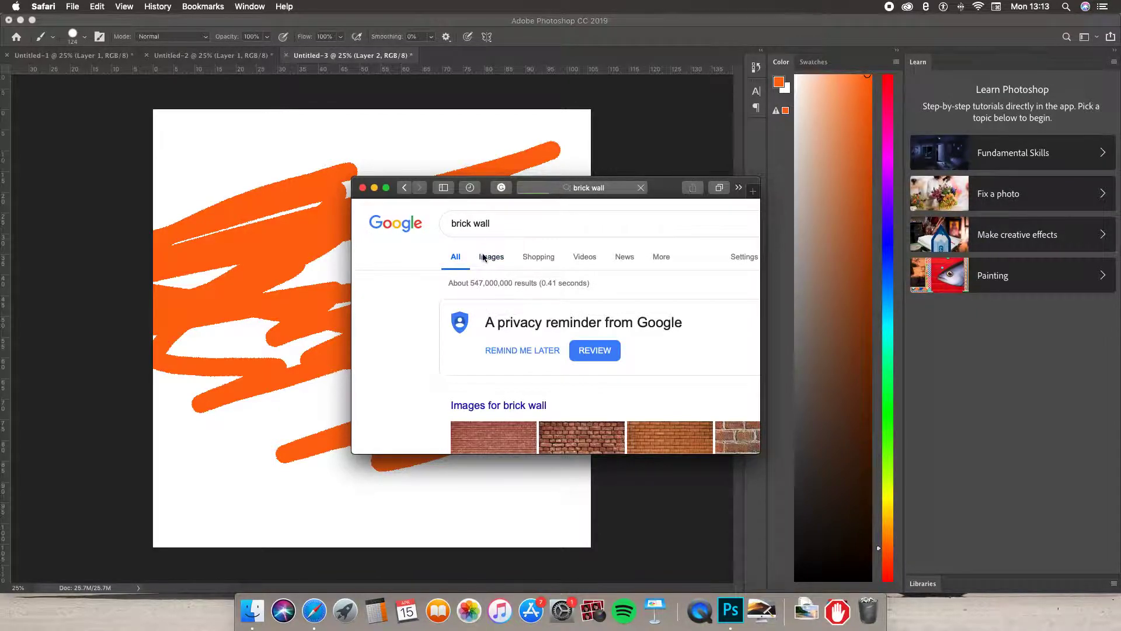
click(486, 258)
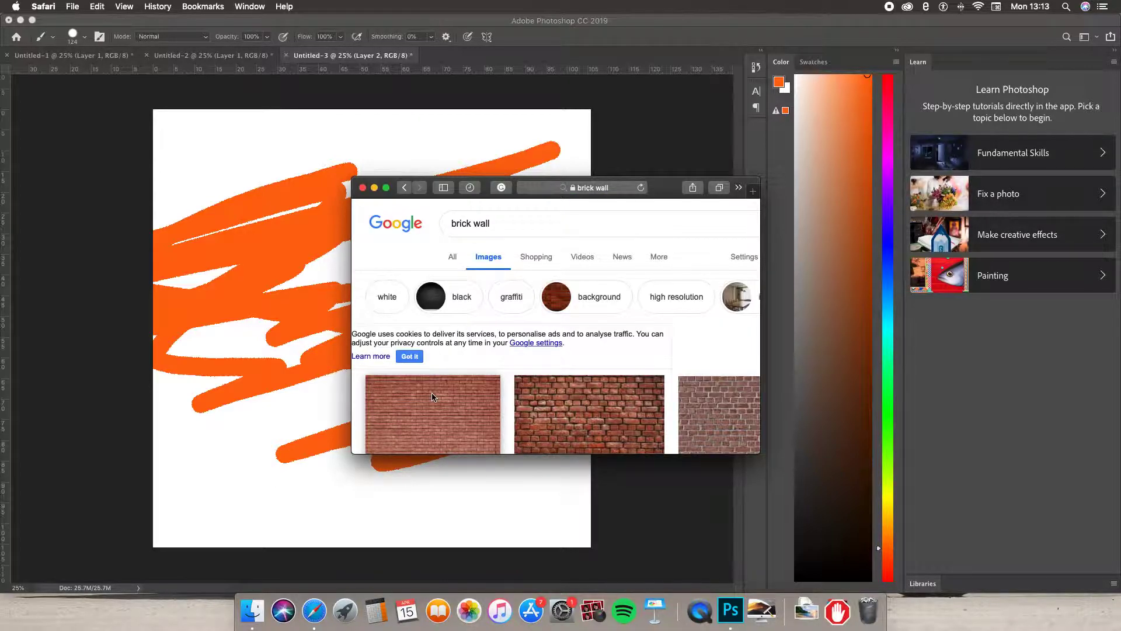
click(436, 388)
drag(593, 359, 188, 385)
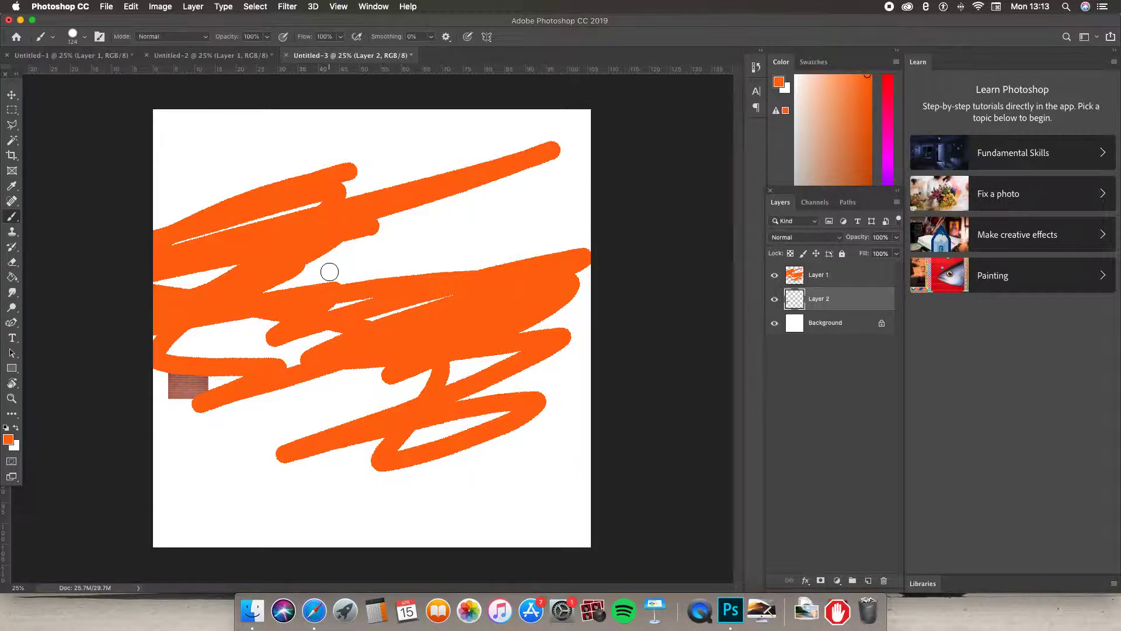
Enlarge and reposition the brick wall image so it covers the entire canvas behind the scribble, and apply the transform
drag(208, 374, 689, 51)
drag(342, 269, 297, 430)
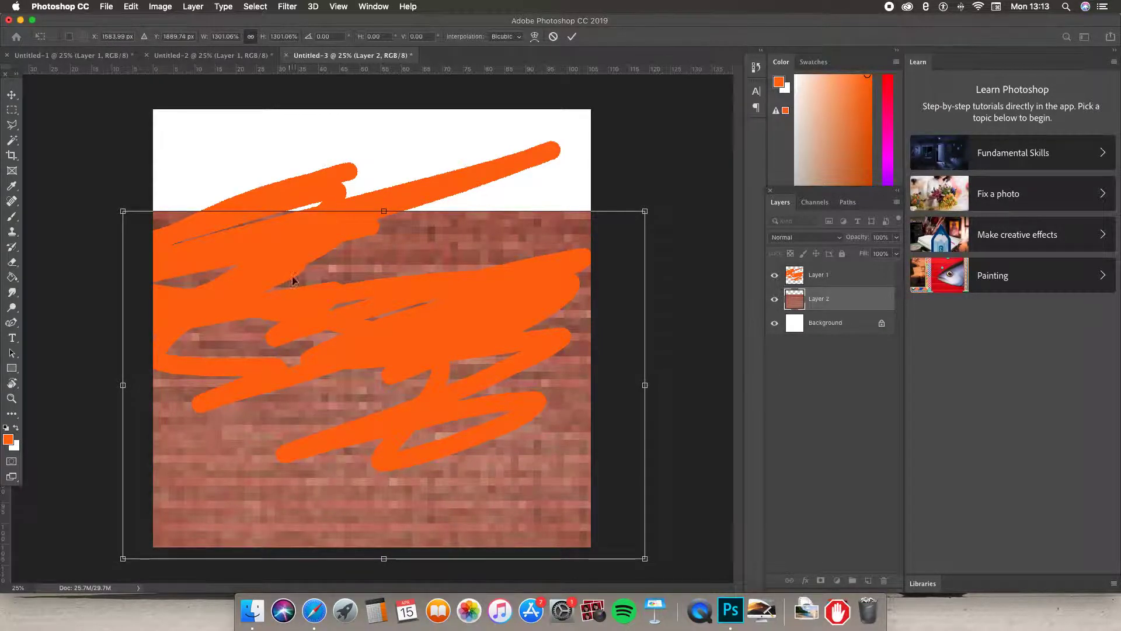
drag(390, 211, 393, 100)
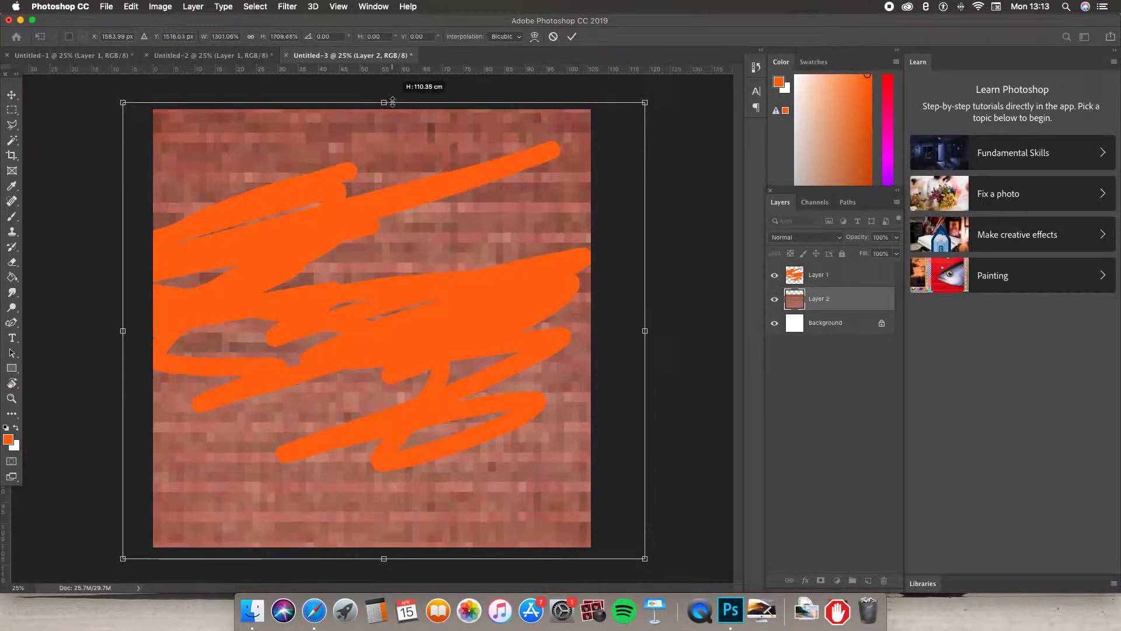
click(12, 96)
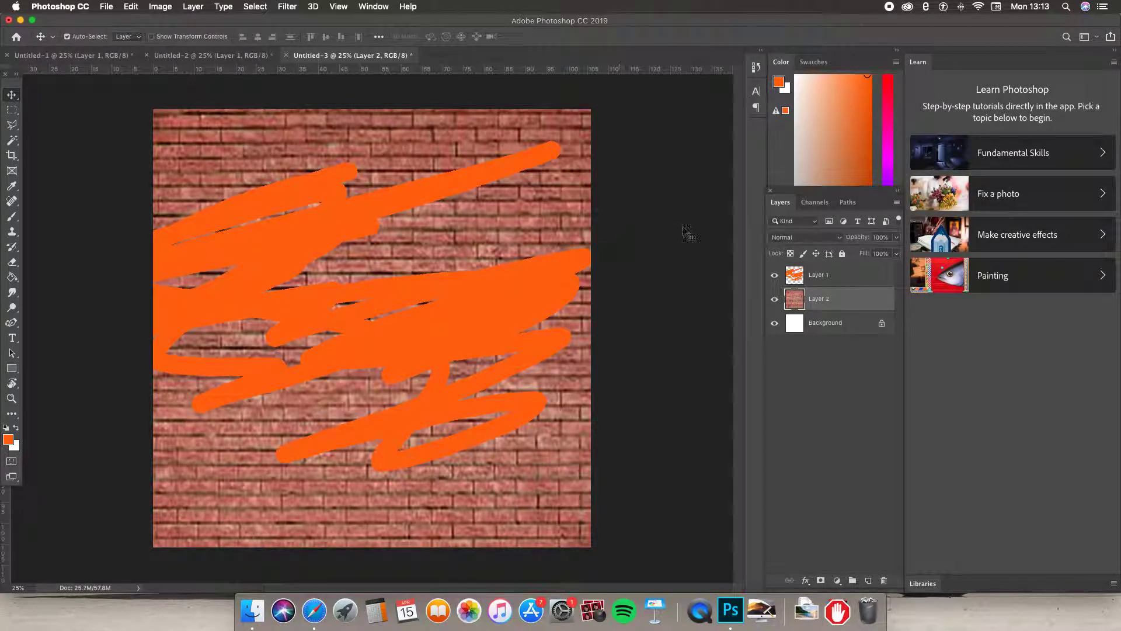
Switch Layer 1's blend mode to Normal and back to Dissolve to compare the scribble's edges against the bricks
click(804, 266)
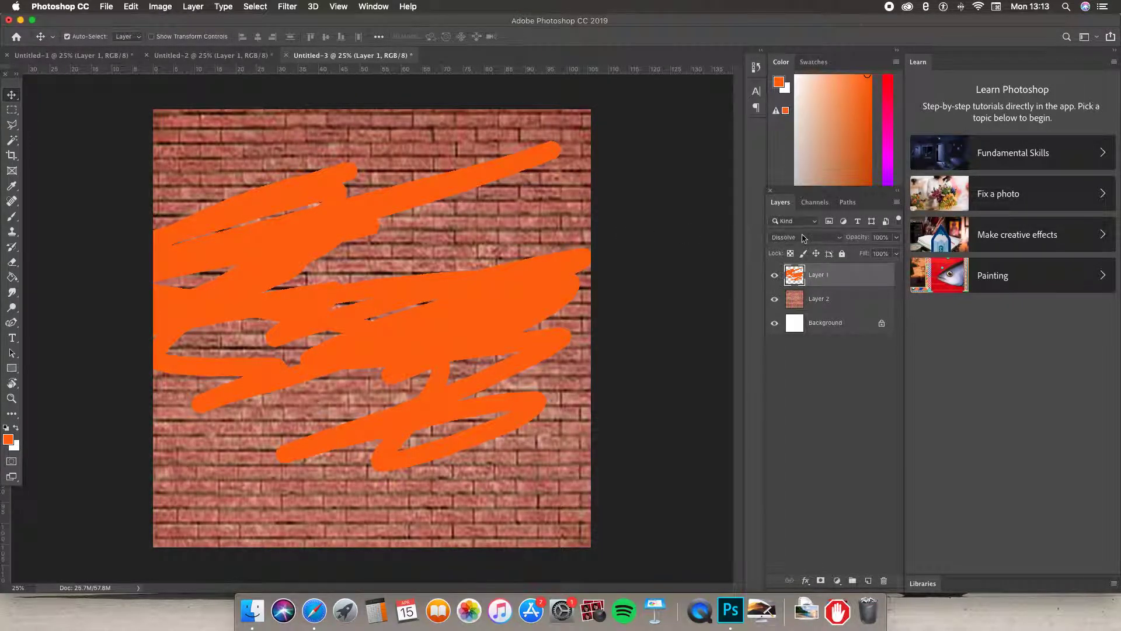
click(802, 240)
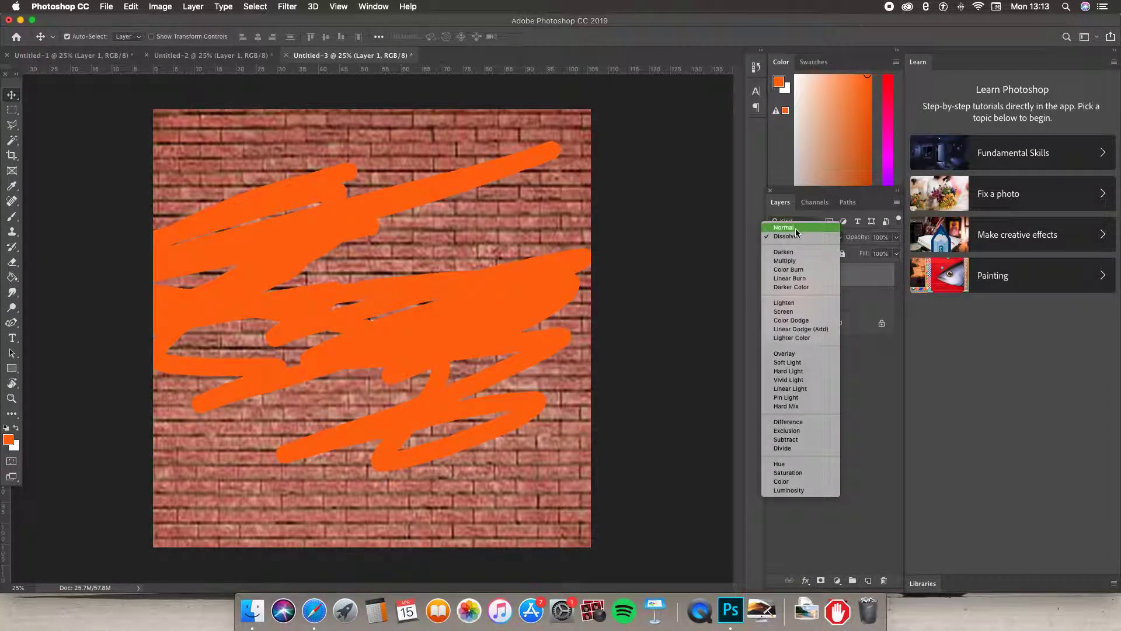
click(795, 229)
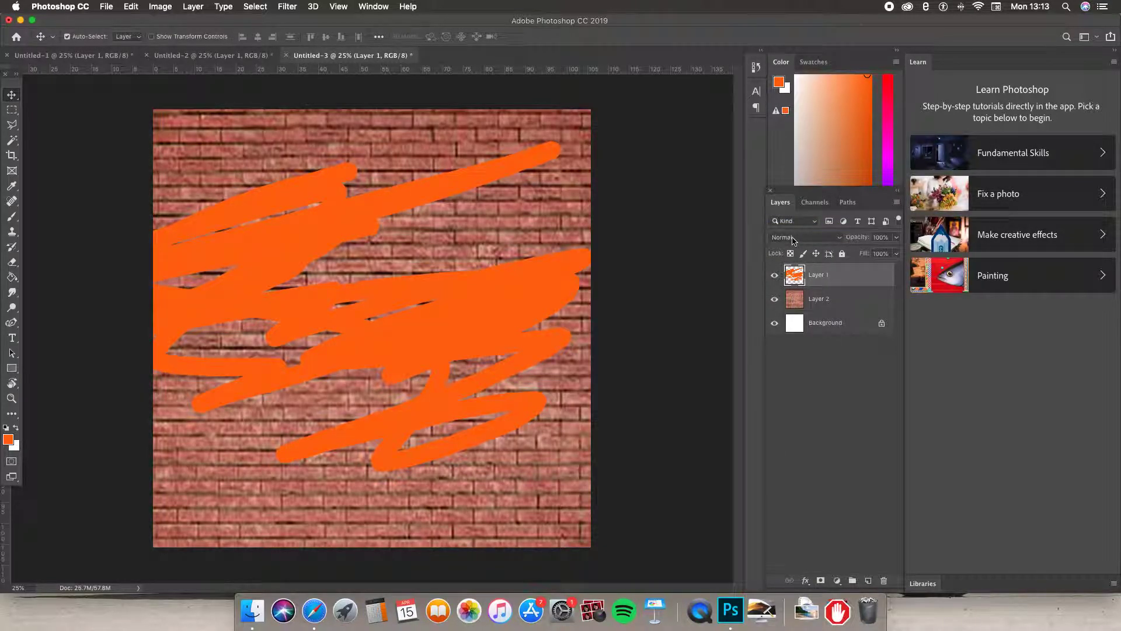
click(793, 240)
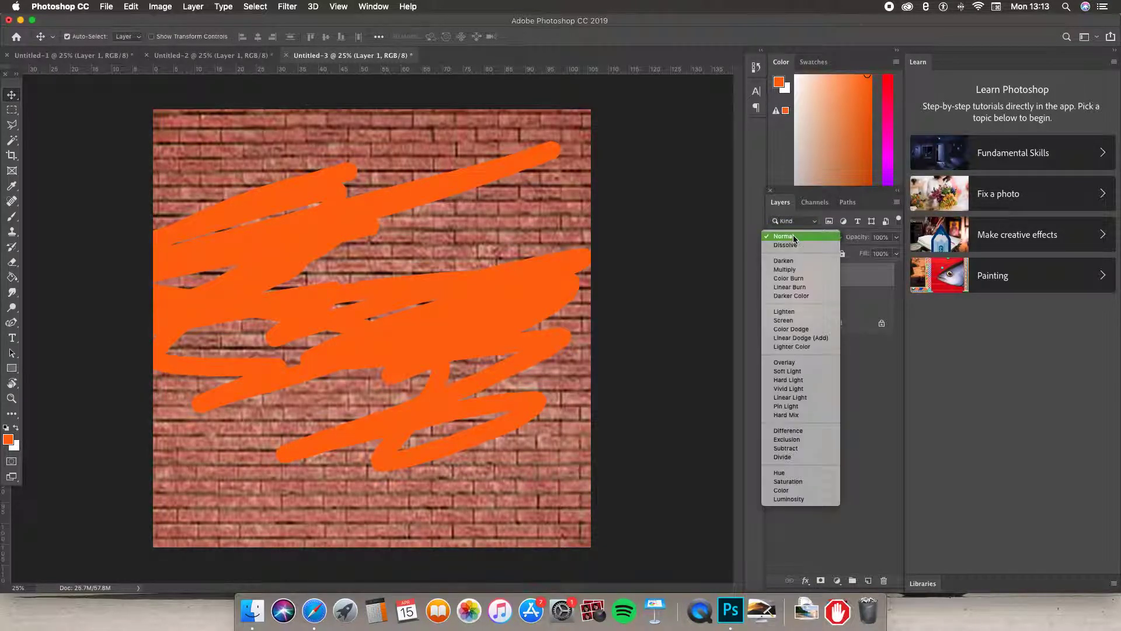
click(786, 246)
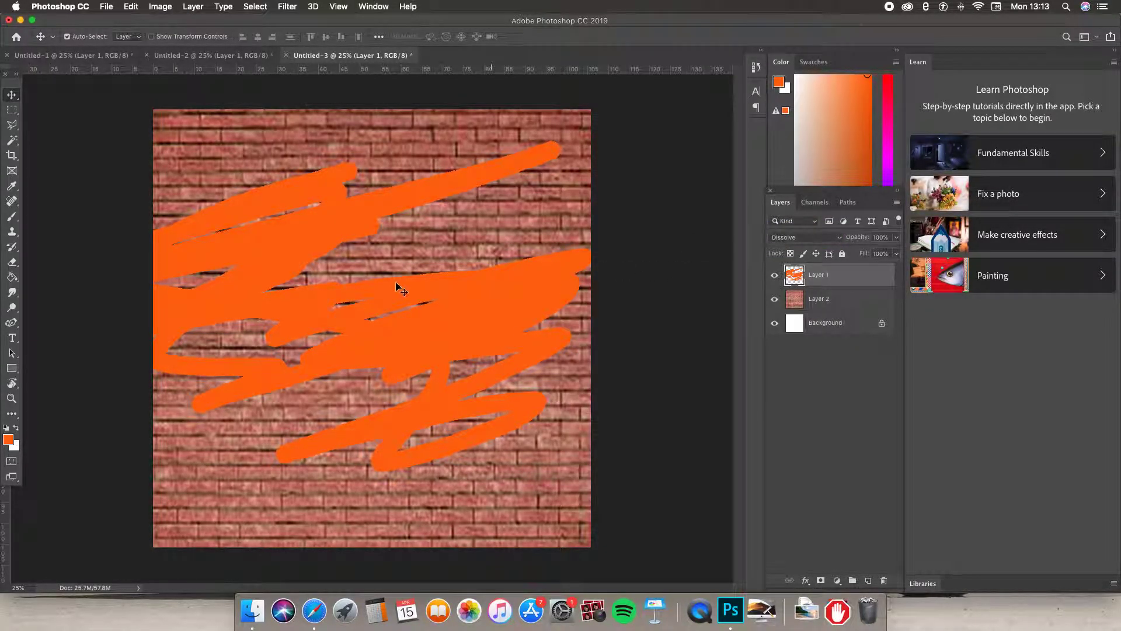
Set the orange scribble layer's blend mode to Luminosity
click(788, 238)
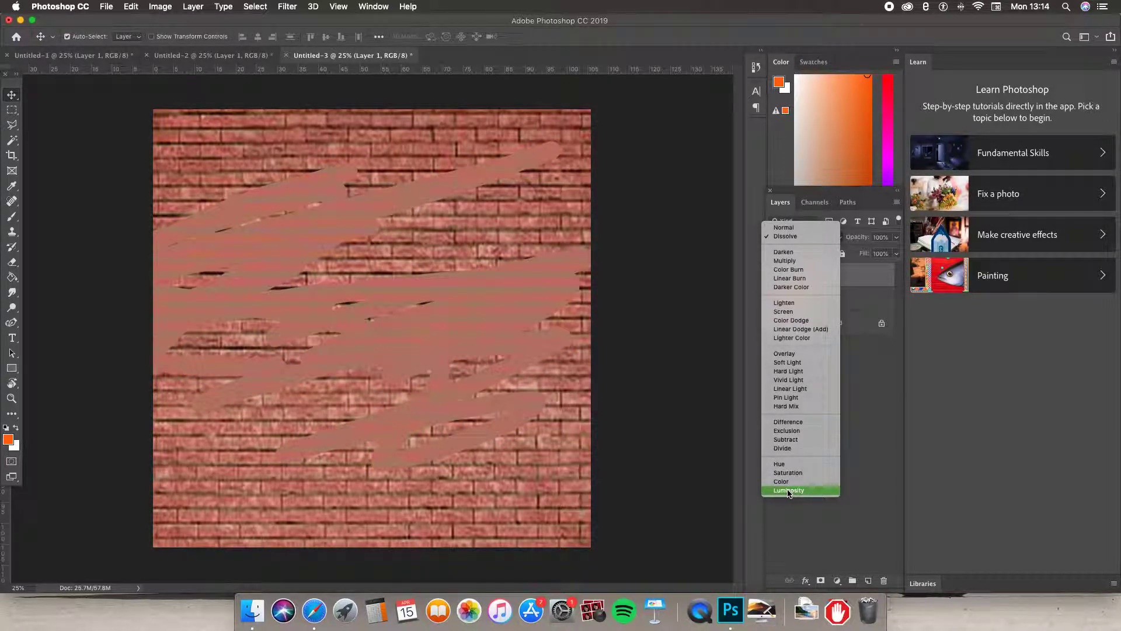
click(783, 491)
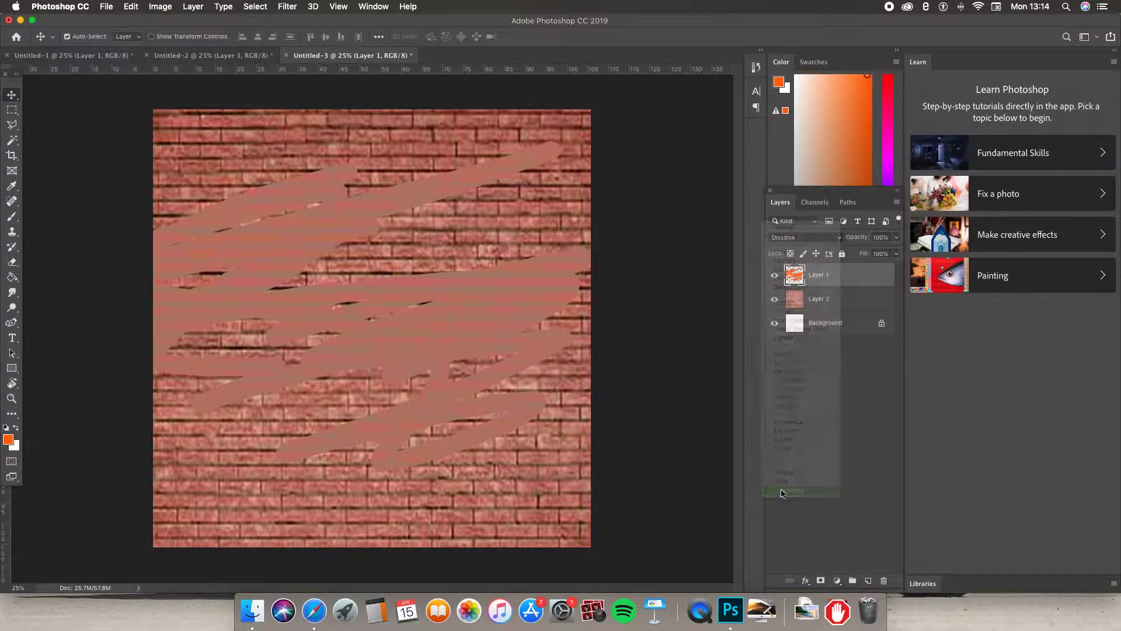
click(806, 297)
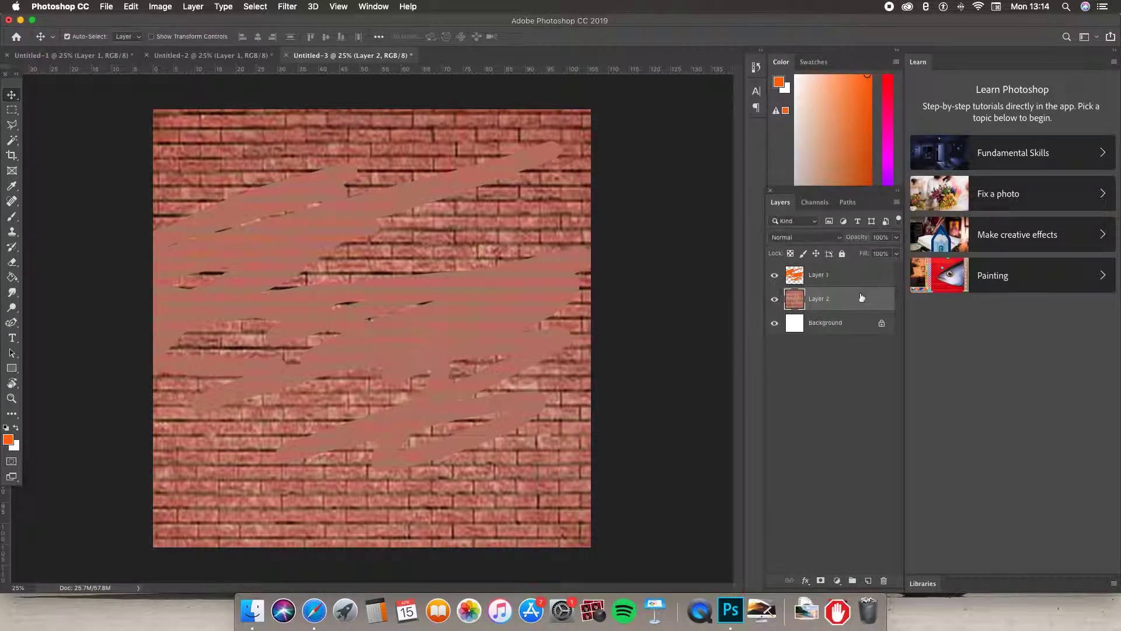
double_click(814, 275)
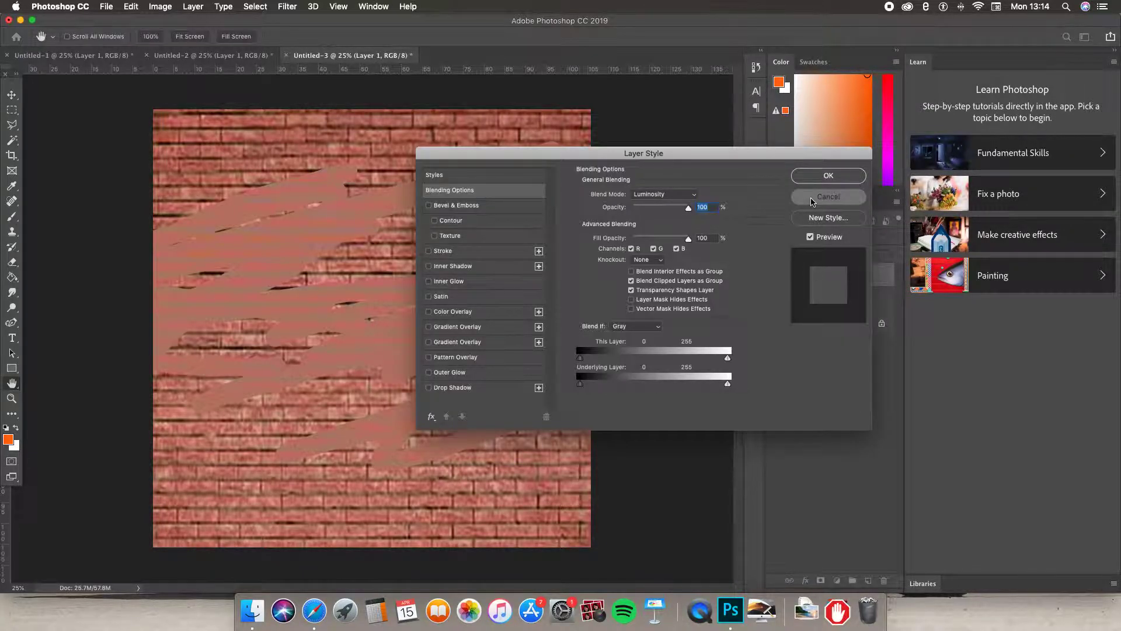
click(812, 200)
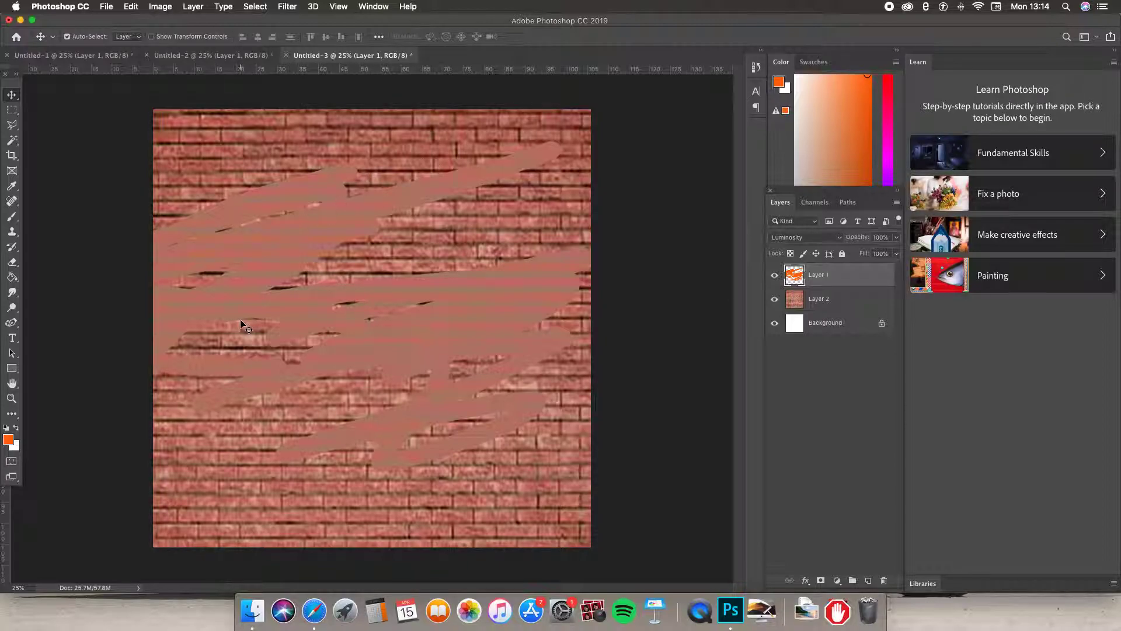
Try the Overlay blend mode on the orange scribble layer, and change it to Linear Burn
click(806, 237)
click(784, 101)
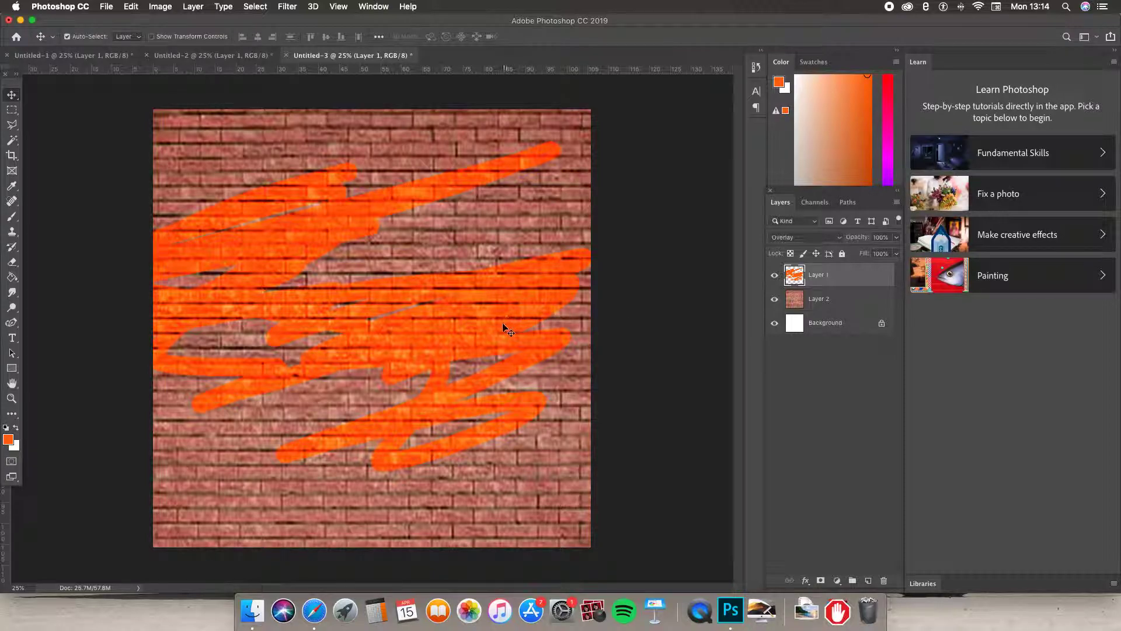
click(820, 243)
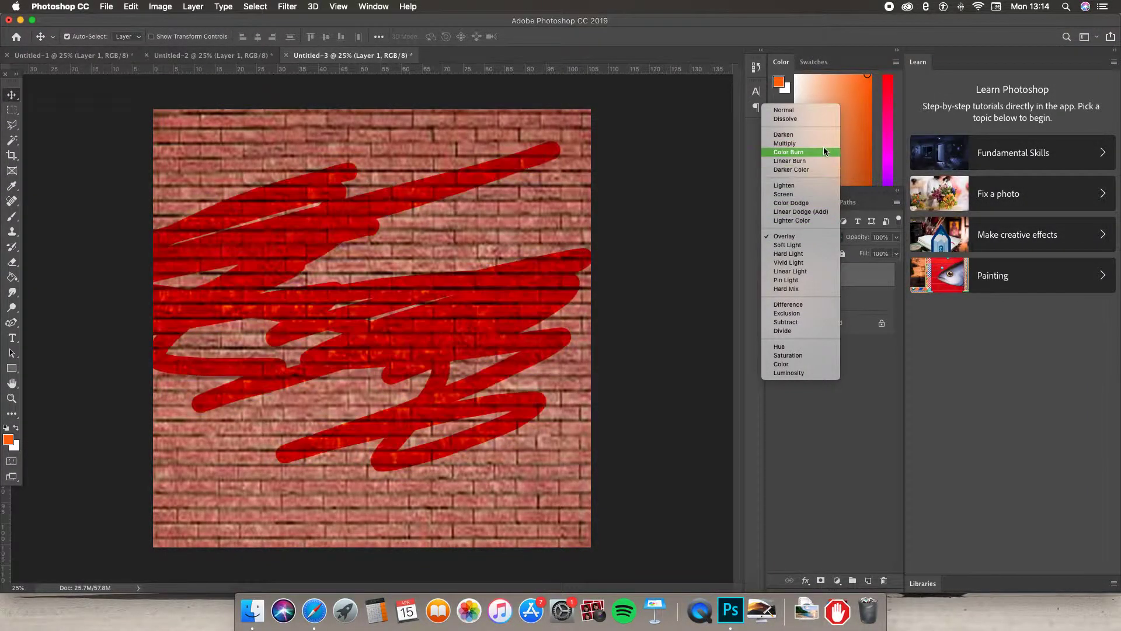
click(805, 162)
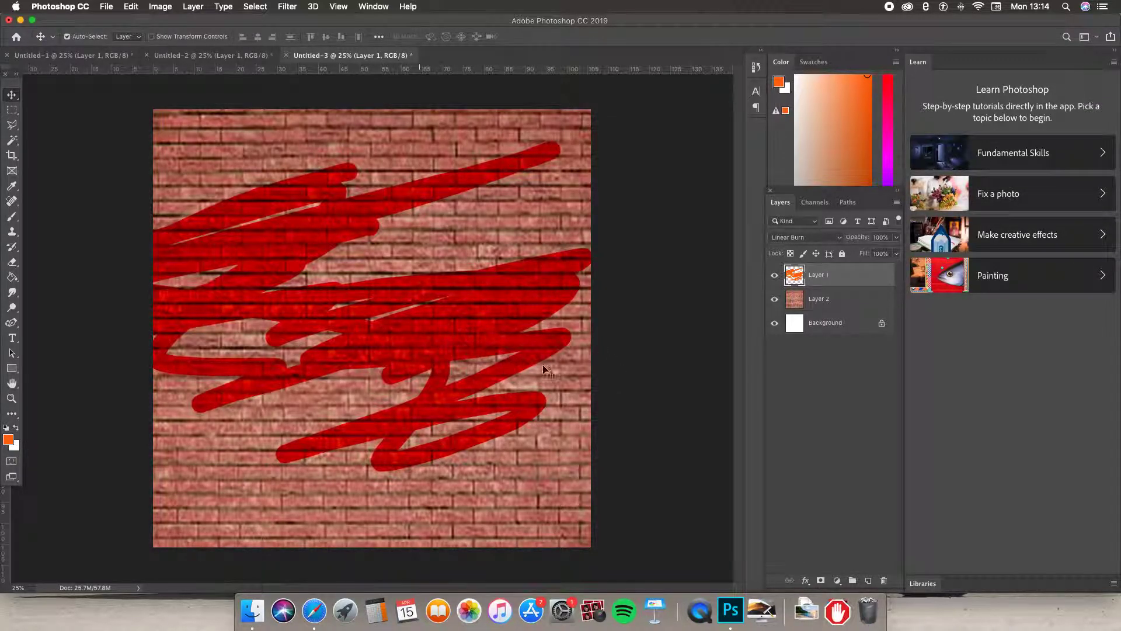
Set the orange scribble layer's blend mode to Normal
click(774, 238)
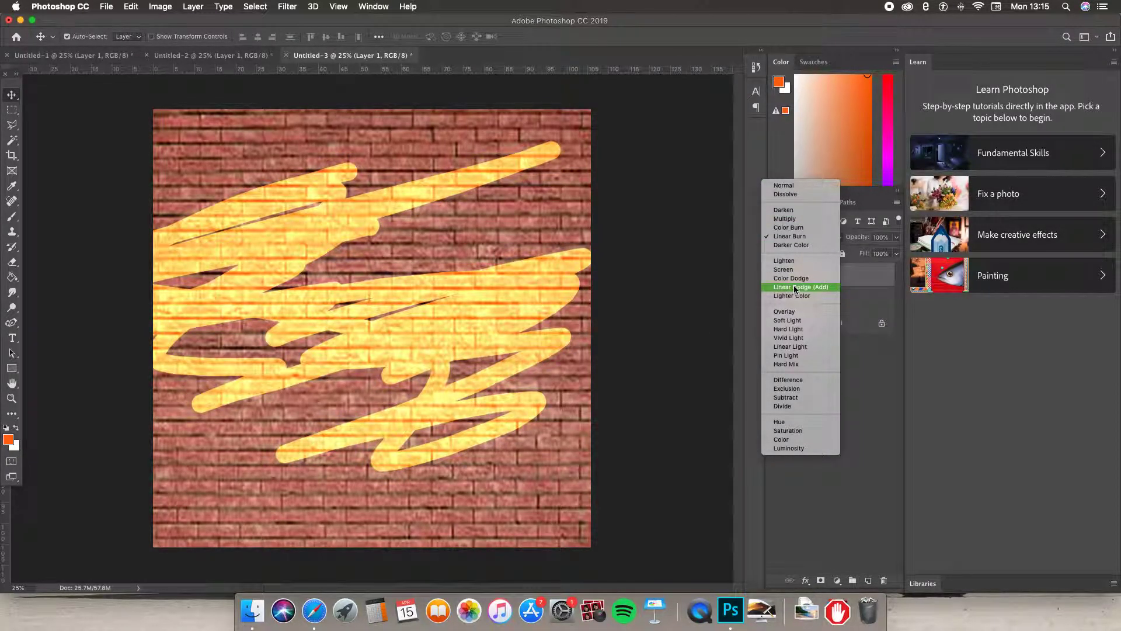
click(785, 186)
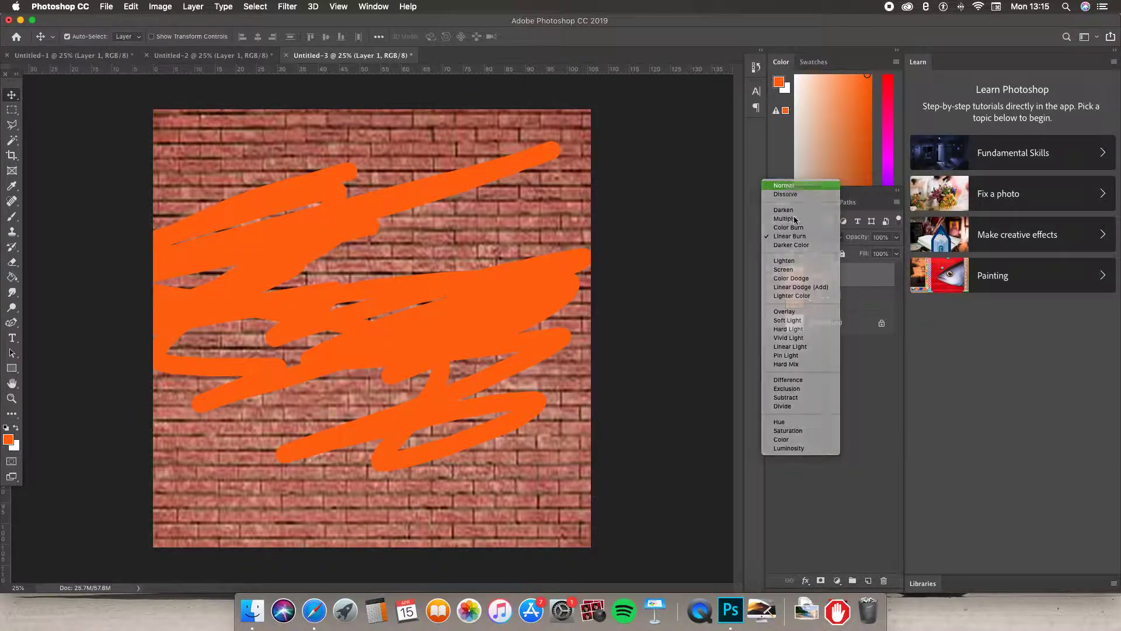
Delete the brick wall layer and the scribble layer, and add a new empty layer above the background
click(828, 300)
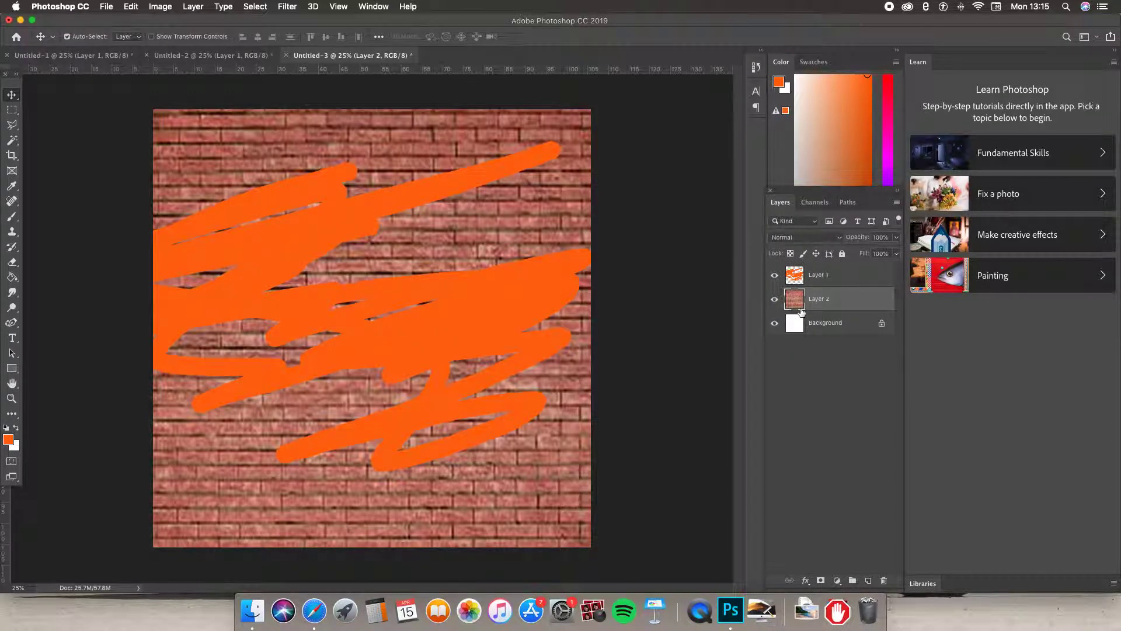
key(Delete)
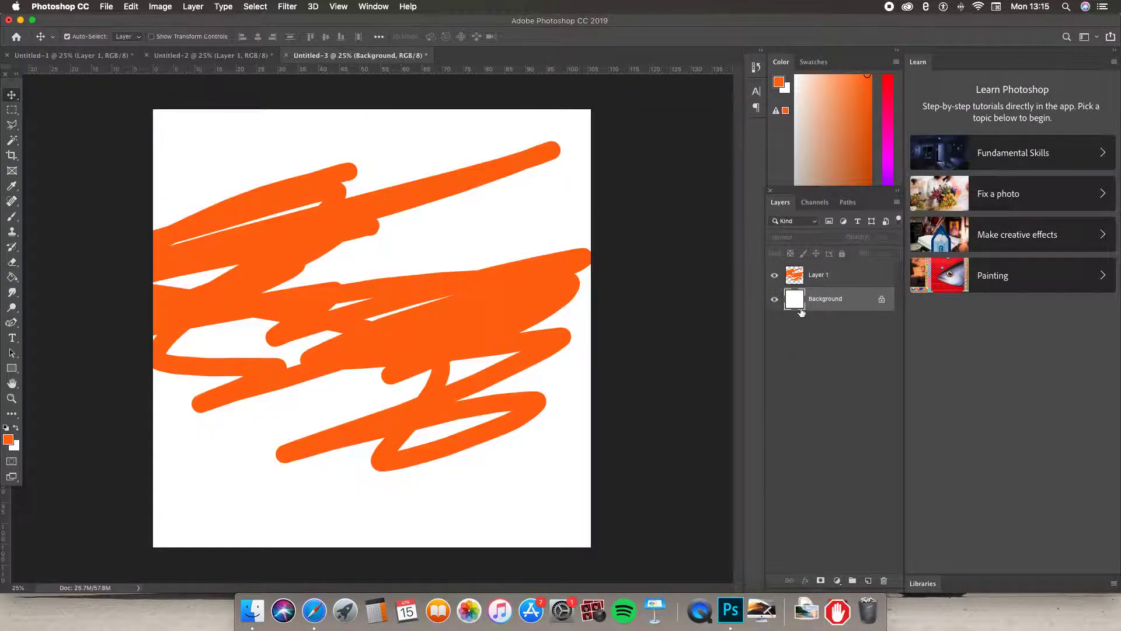
click(816, 275)
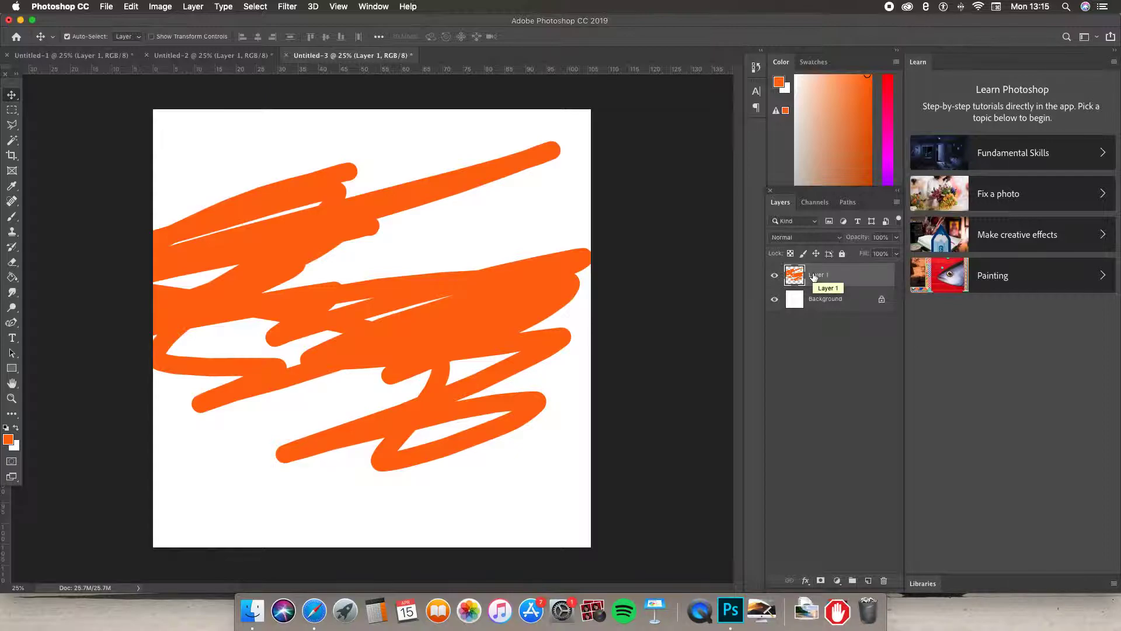
key(Delete)
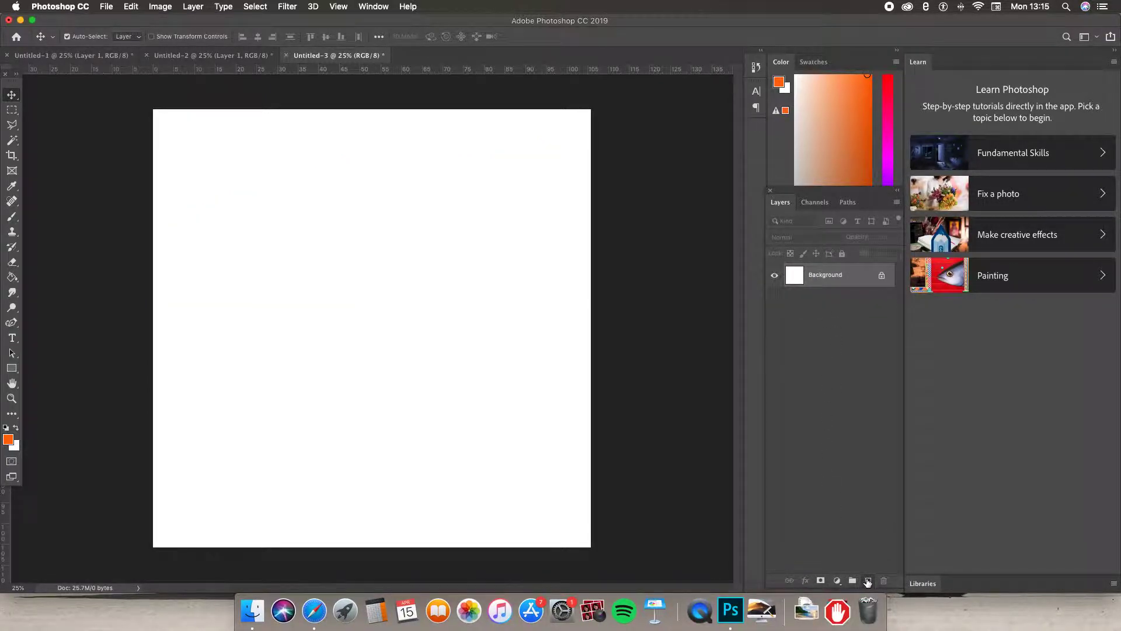
click(868, 581)
Switch to Safari, close the enlarged brick wall preview, and search Google Images for "spider man outline"
click(314, 610)
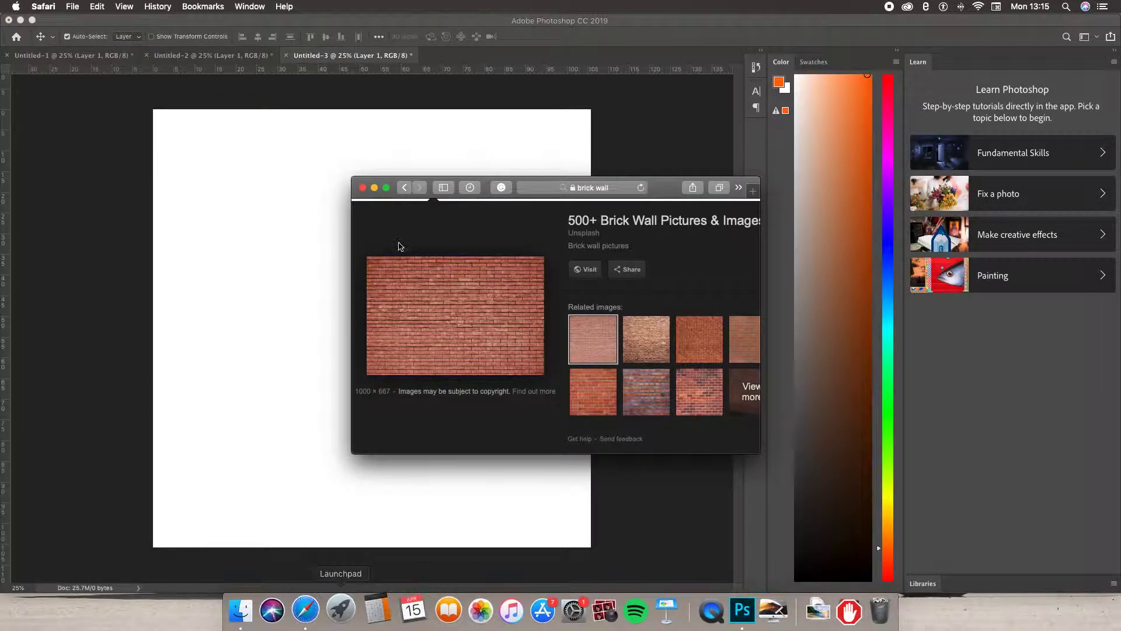
click(386, 188)
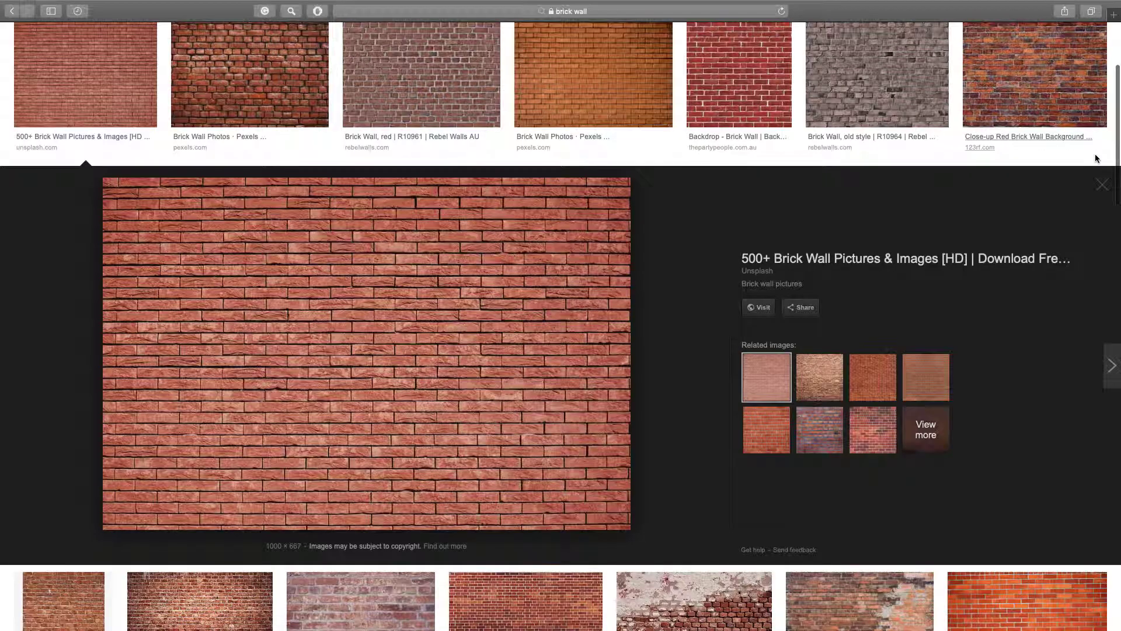
click(1098, 189)
scroll(815, 261, up, 5)
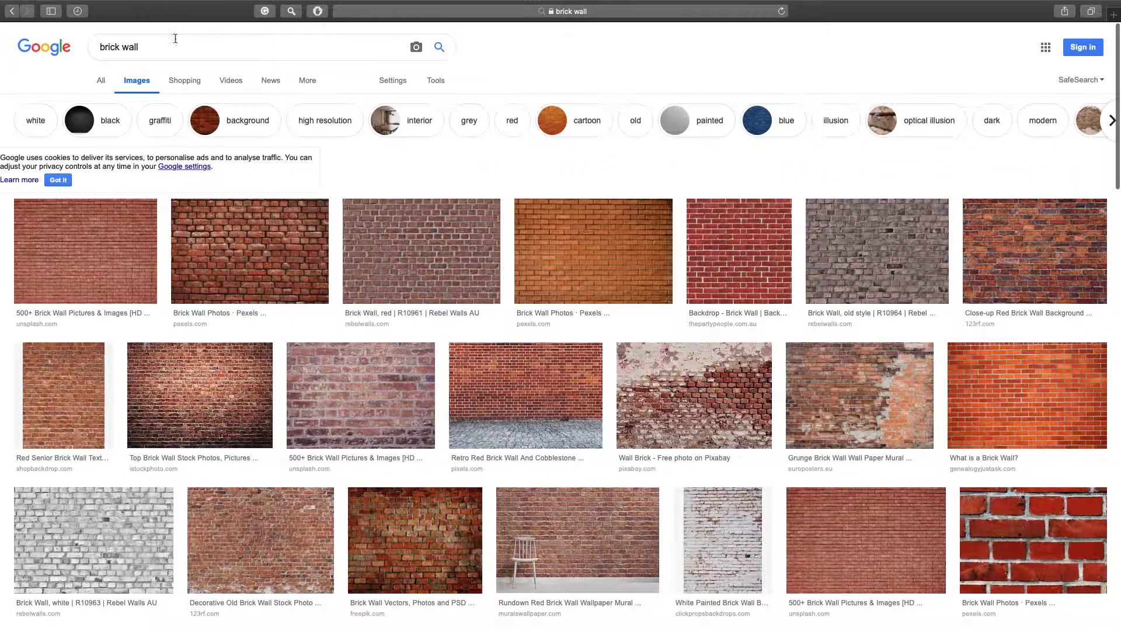
drag(176, 46, 80, 49)
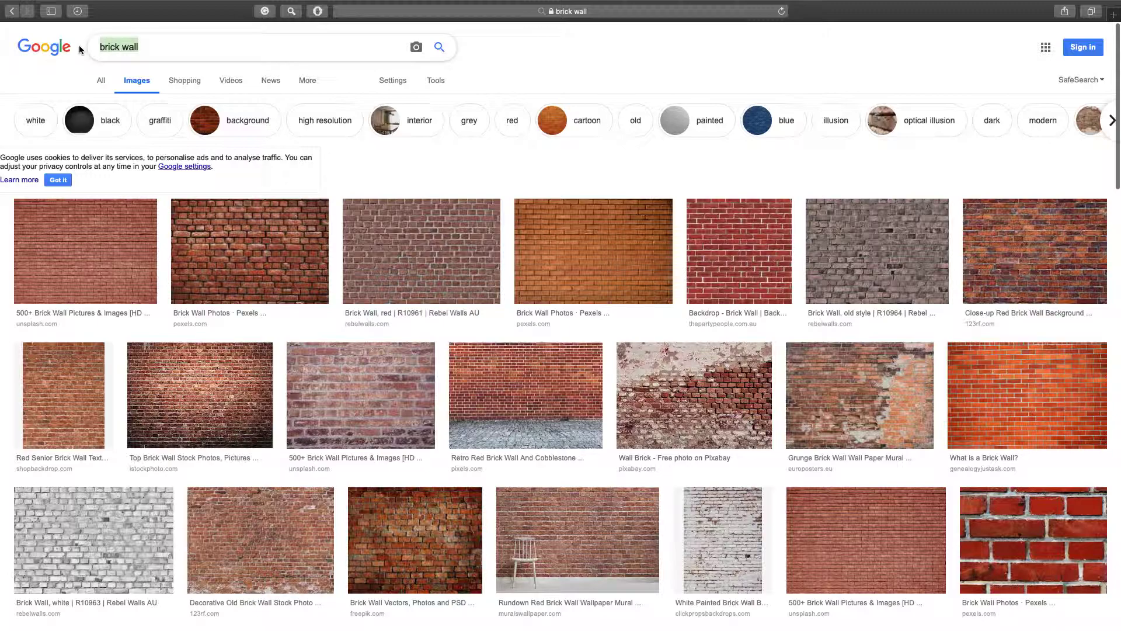
text(spider m)
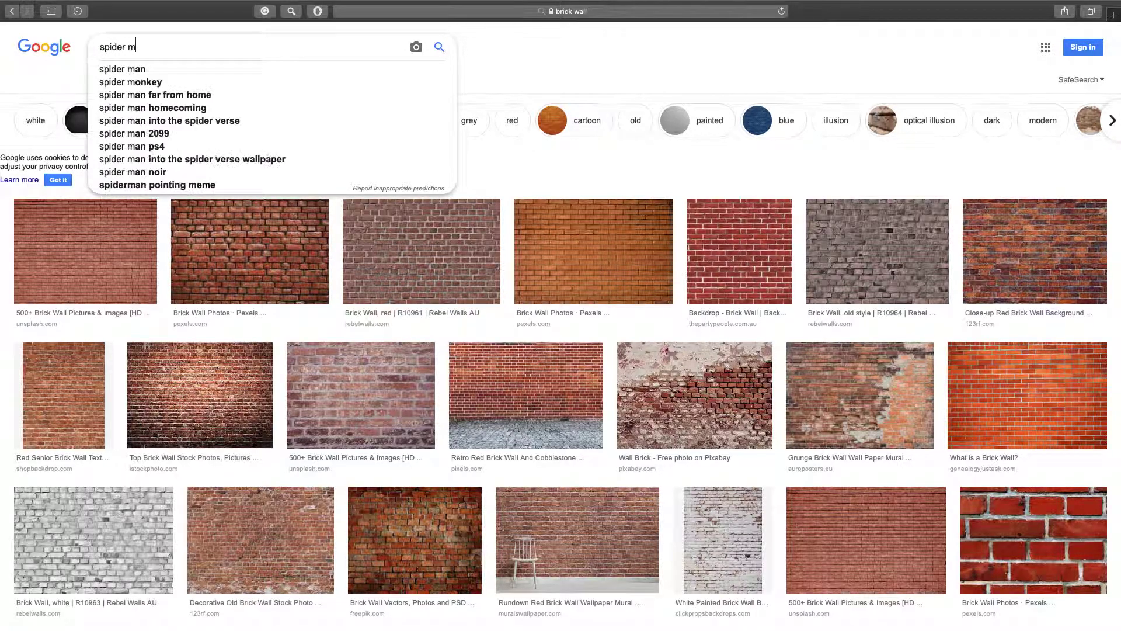
text(an outline)
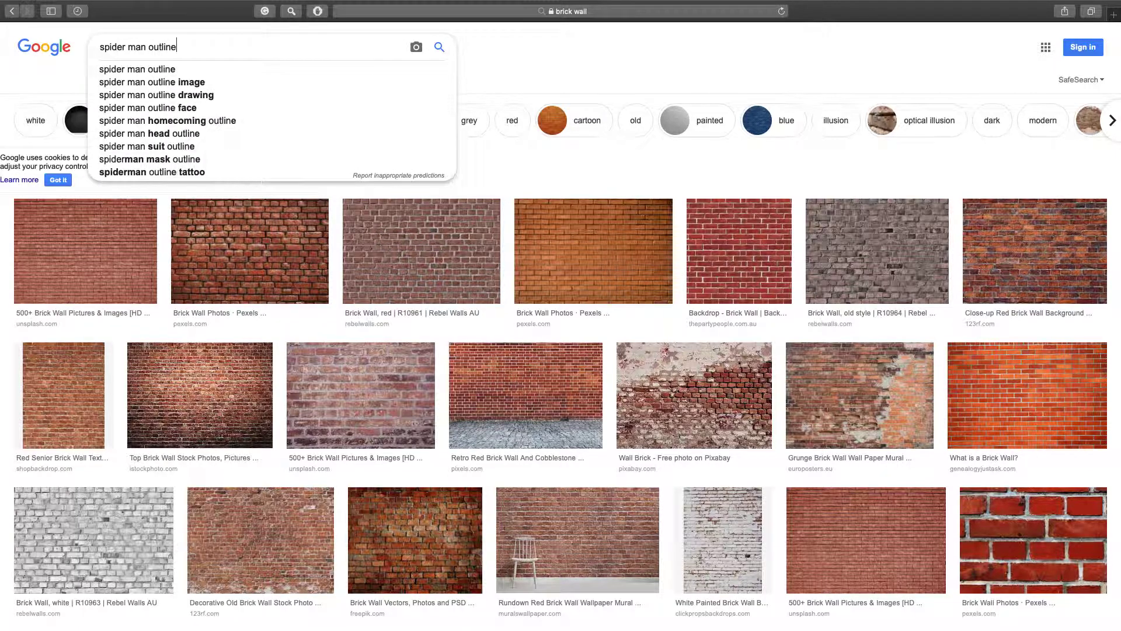
key(Return)
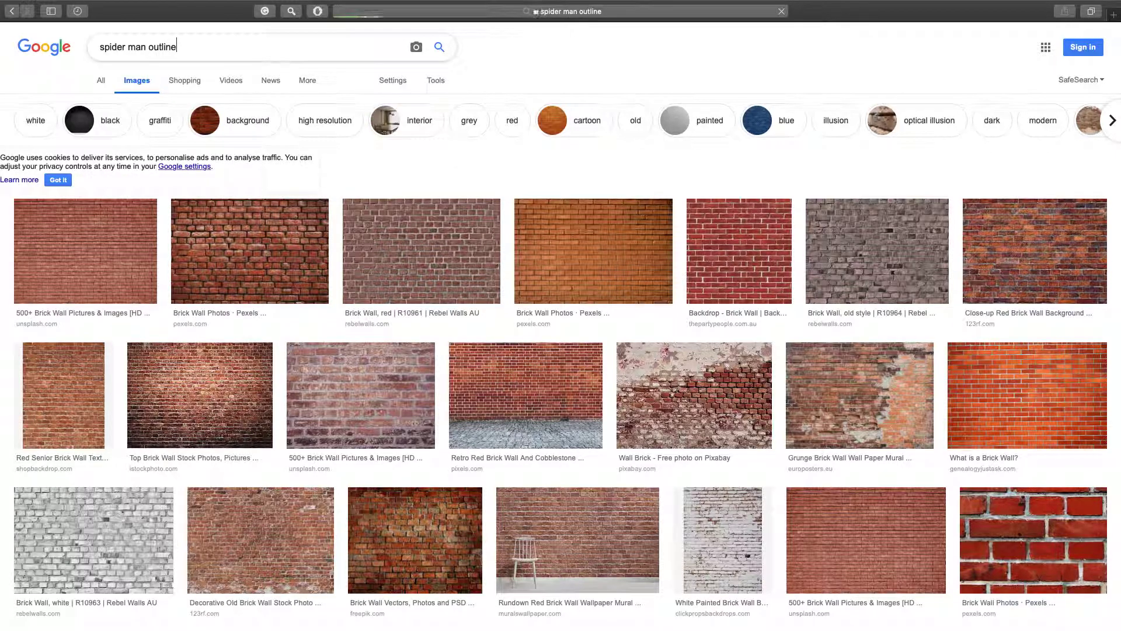
Open the 512 × 512 Spider-Man mask outline from iconfinder.com and bring the image onto the blank Photoshop canvas
scroll(247, 349, down, 10)
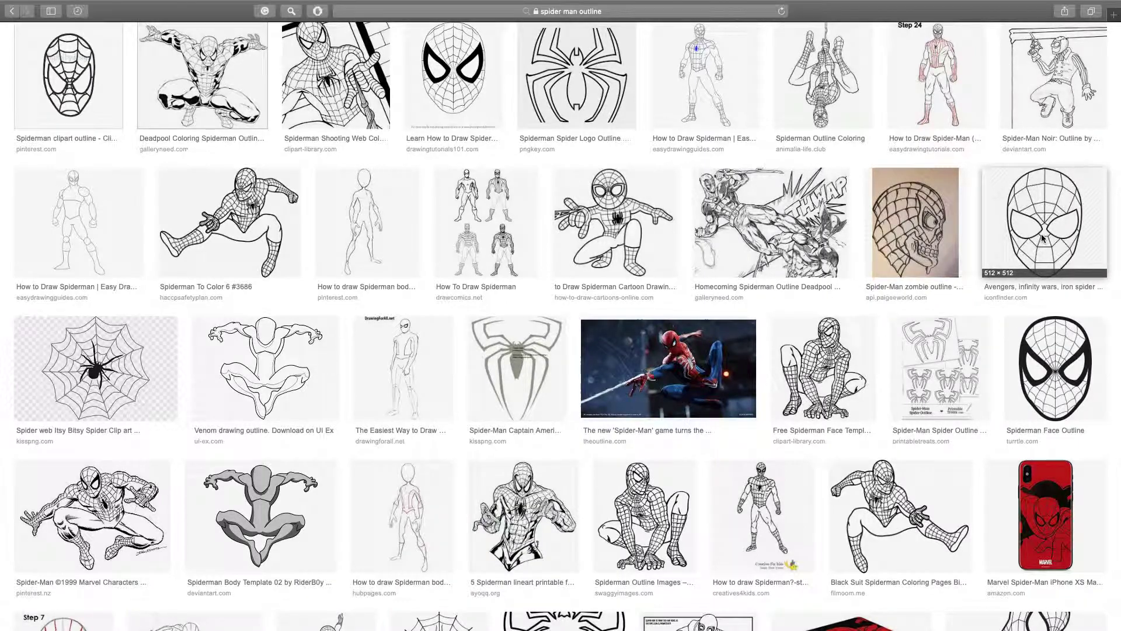
click(1032, 281)
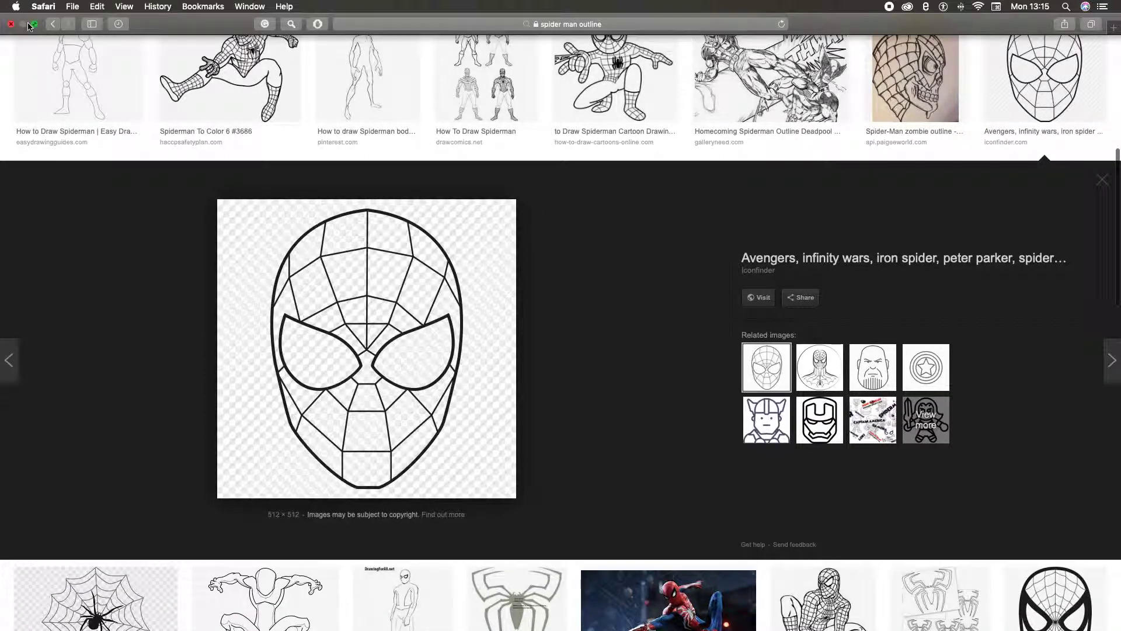
click(34, 24)
drag(611, 346, 301, 435)
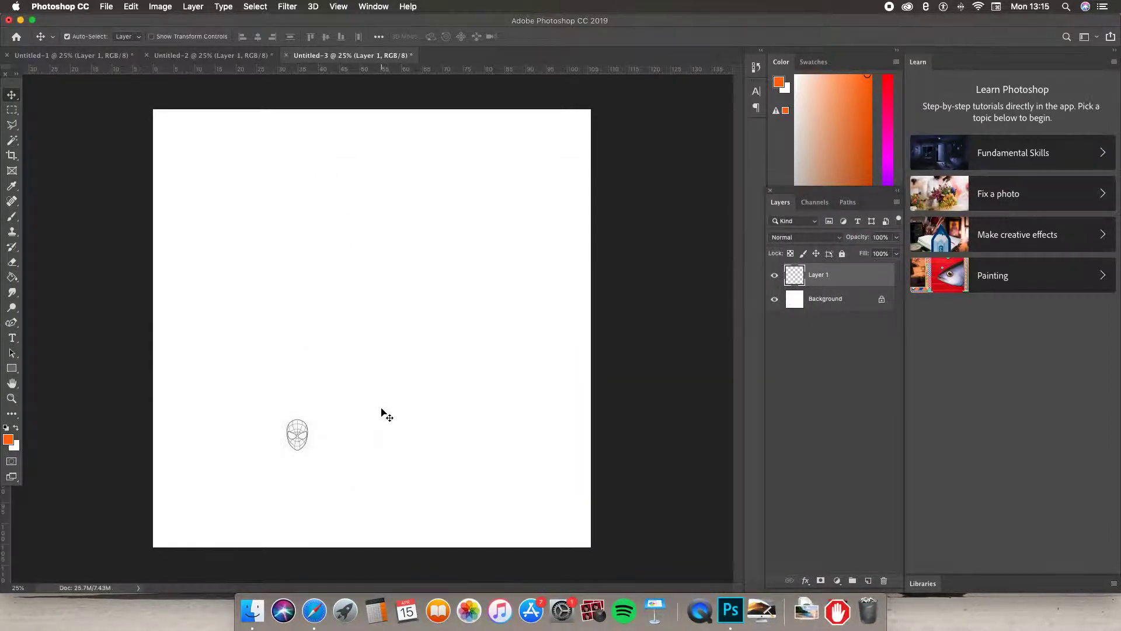
Enlarge the mask outline to about 967%, move it near the middle of the canvas, and apply the transform
drag(322, 416, 591, 126)
drag(479, 286, 437, 328)
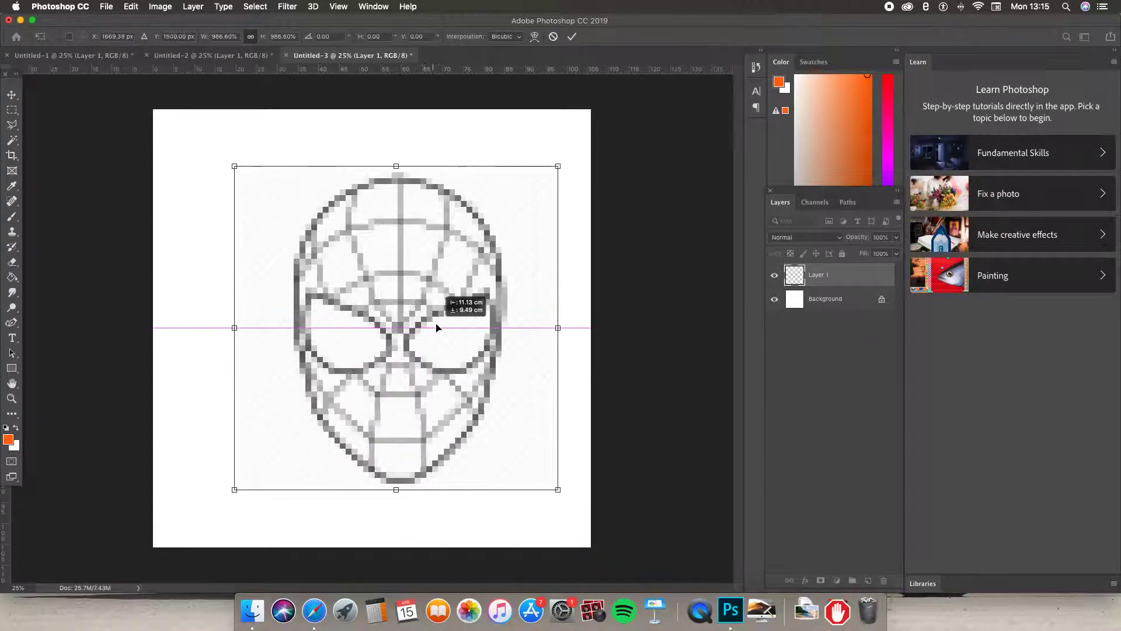
key(Return)
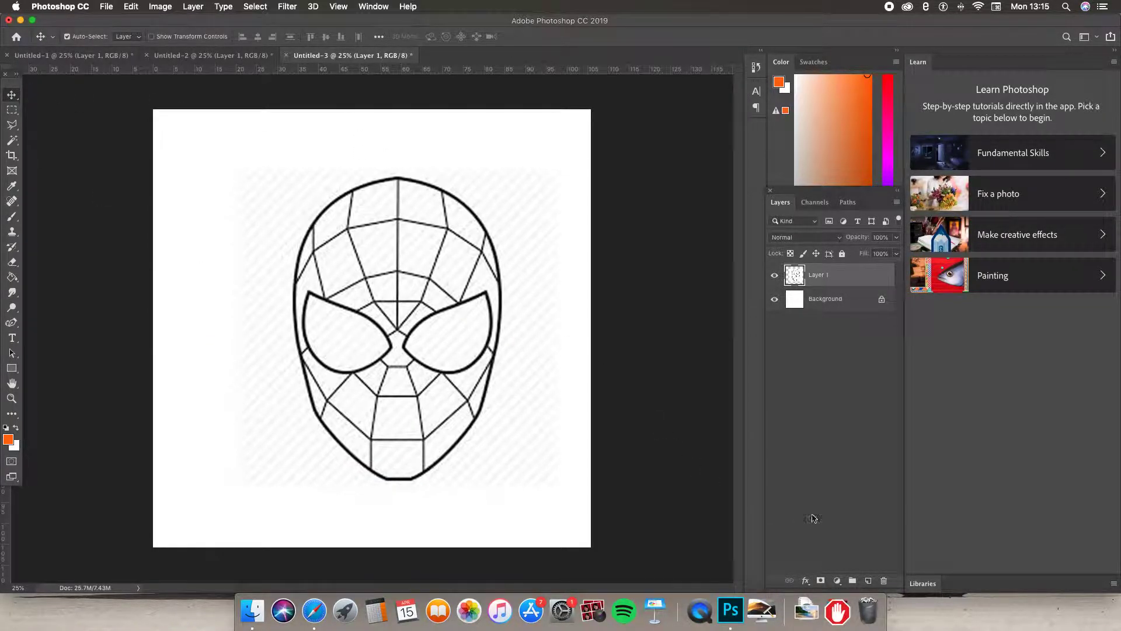
Add a new layer above the mask outline and set the foreground colour to a deep red
click(869, 580)
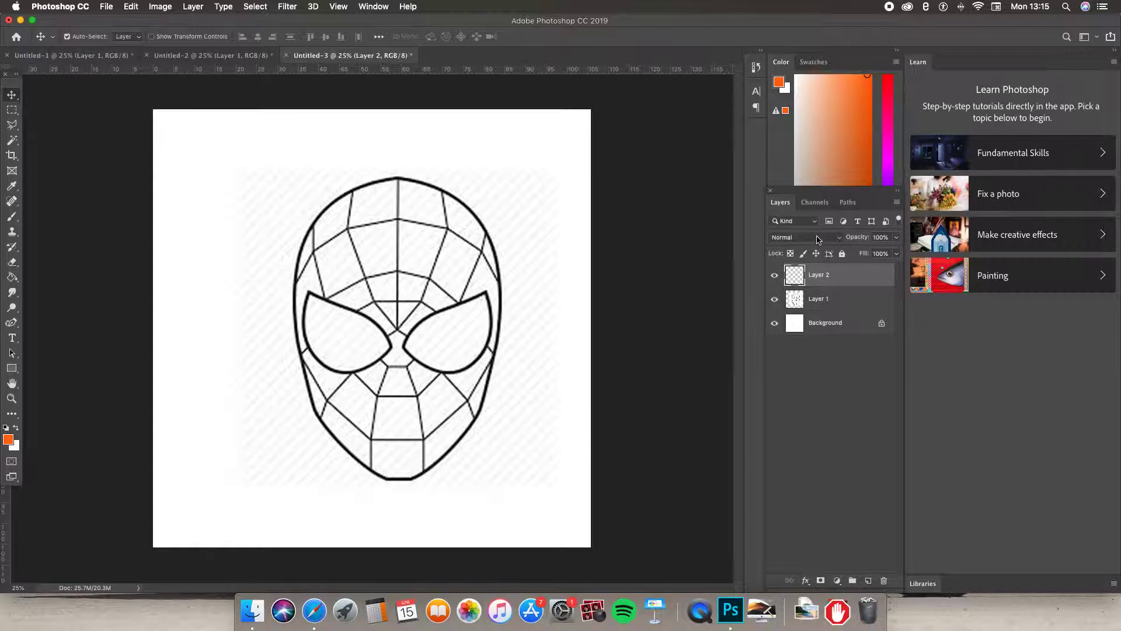
click(9, 440)
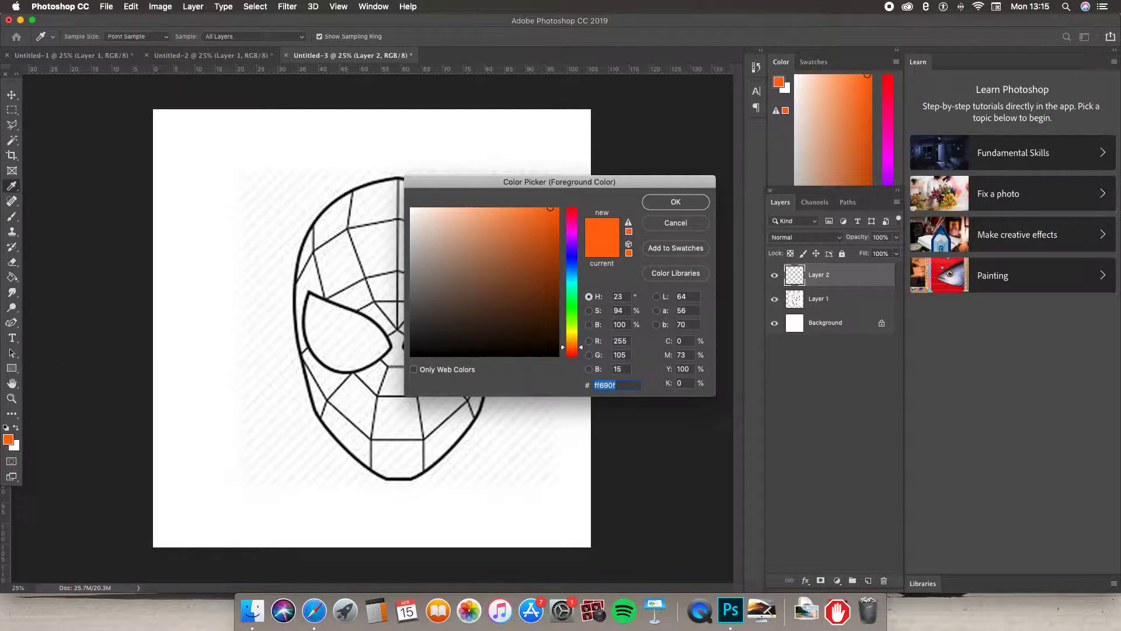
drag(581, 351, 581, 356)
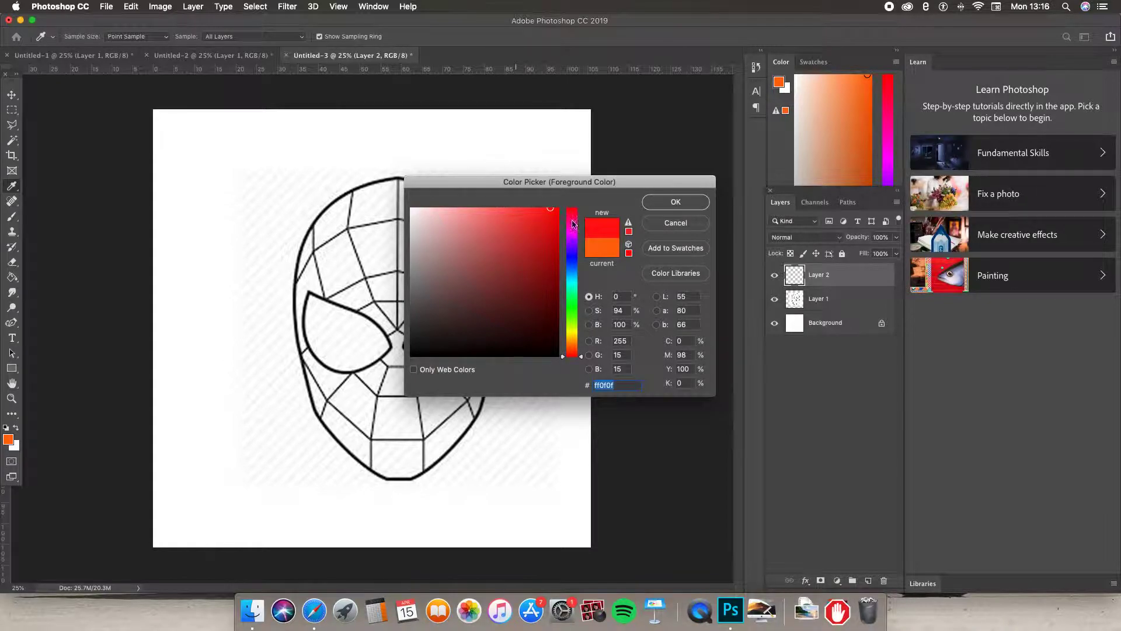
click(558, 233)
click(684, 203)
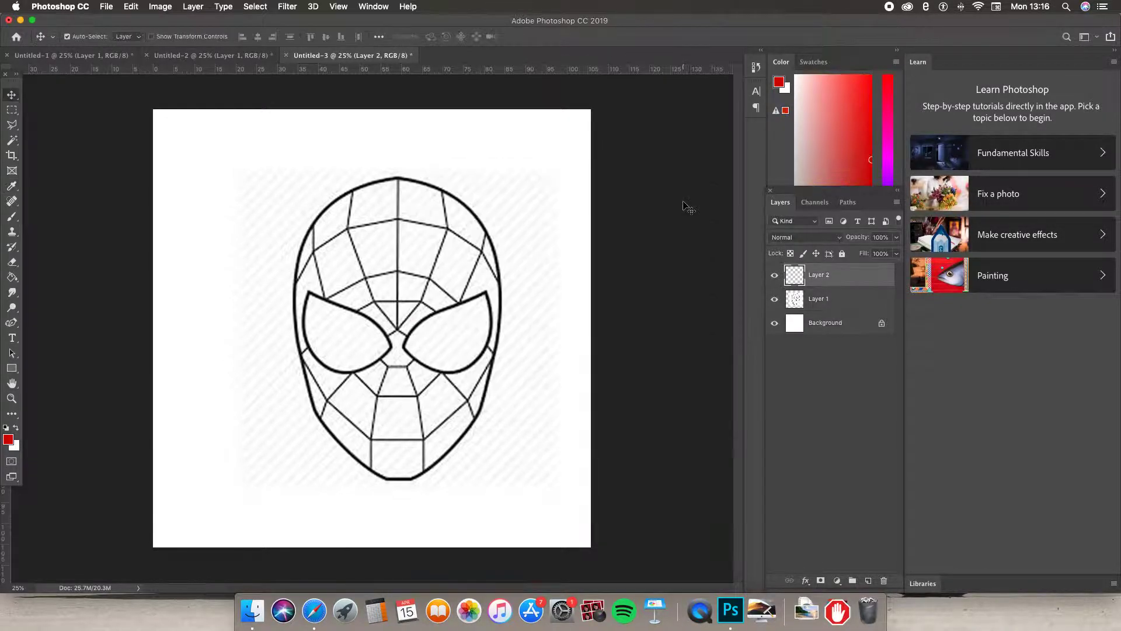
Choose the Brush tool and set the background colour to a dark red
click(12, 216)
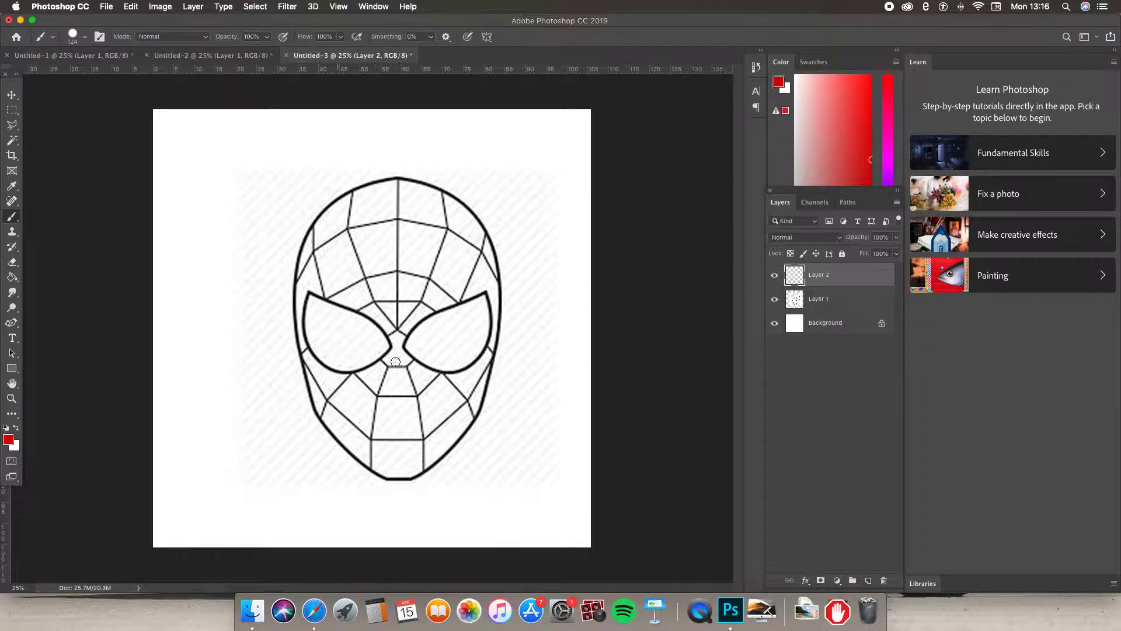
click(17, 447)
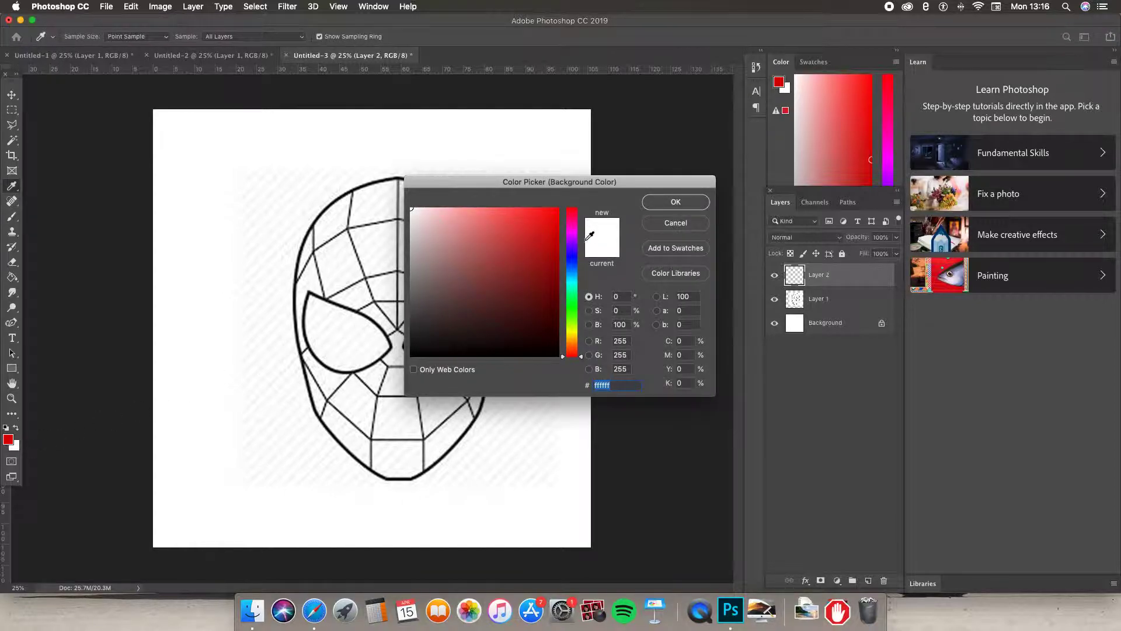
click(548, 229)
click(676, 202)
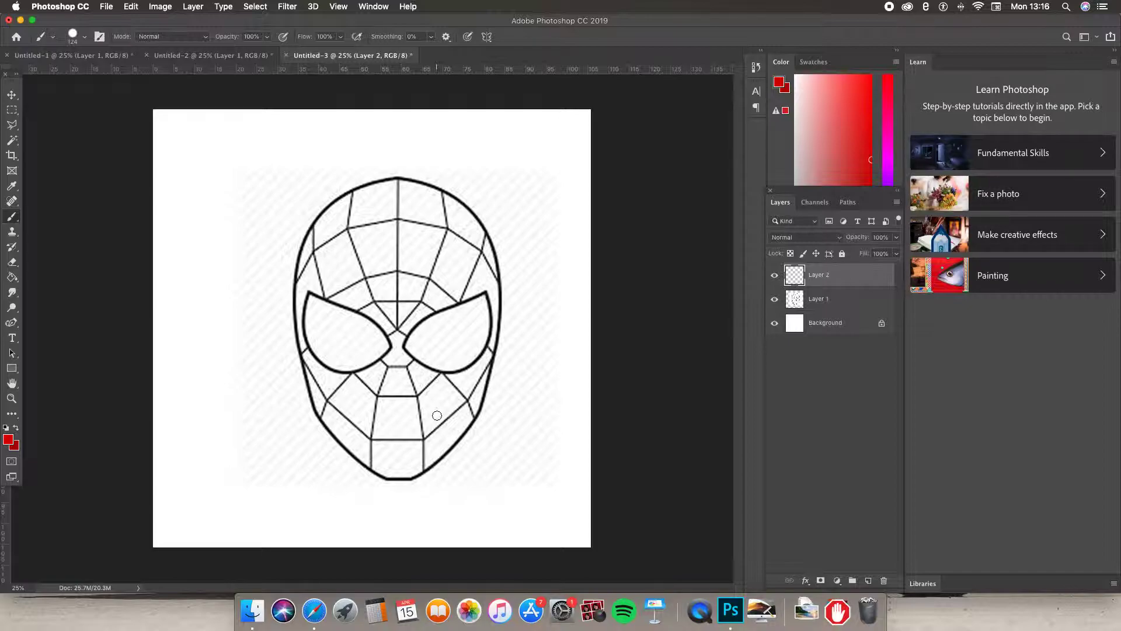
Paint the right half of the mask's forehead solid red on Layer 2, filling the remaining white gaps
mouse_move(451, 241)
mouse_down()
mouse_move(477, 272)
mouse_move(484, 252)
mouse_move(490, 282)
mouse_move(480, 239)
mouse_move(442, 206)
mouse_move(464, 216)
mouse_move(401, 188)
mouse_move(402, 321)
mouse_move(494, 274)
mouse_move(404, 305)
mouse_move(462, 248)
mouse_move(444, 283)
mouse_move(411, 279)
mouse_move(413, 202)
mouse_up()
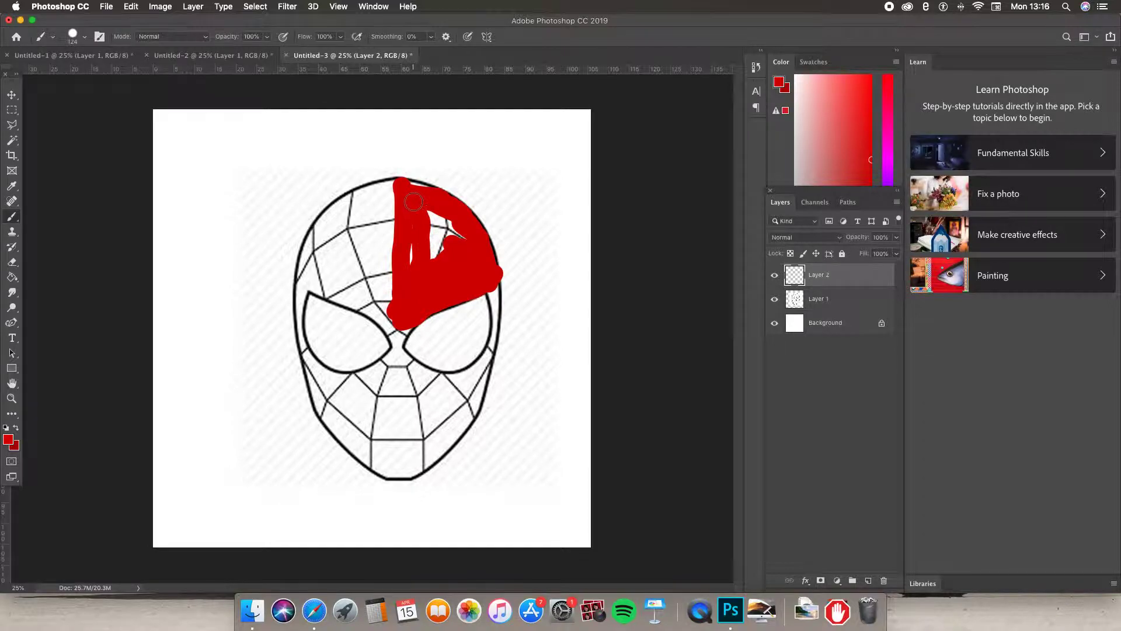
mouse_move(418, 279)
mouse_down()
mouse_move(421, 229)
mouse_move(447, 218)
mouse_move(460, 241)
mouse_move(428, 247)
mouse_move(436, 227)
mouse_move(436, 268)
mouse_move(427, 229)
mouse_up()
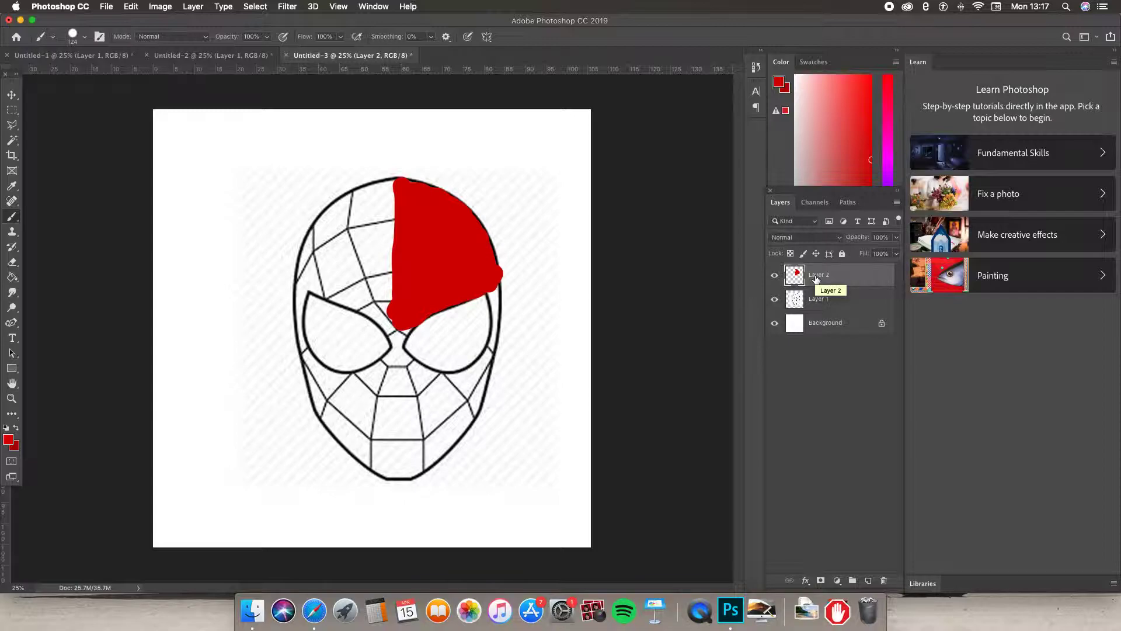
Set Layer 2's blend mode to Pin Light and paint red across the left forehead and between the eyes
click(803, 236)
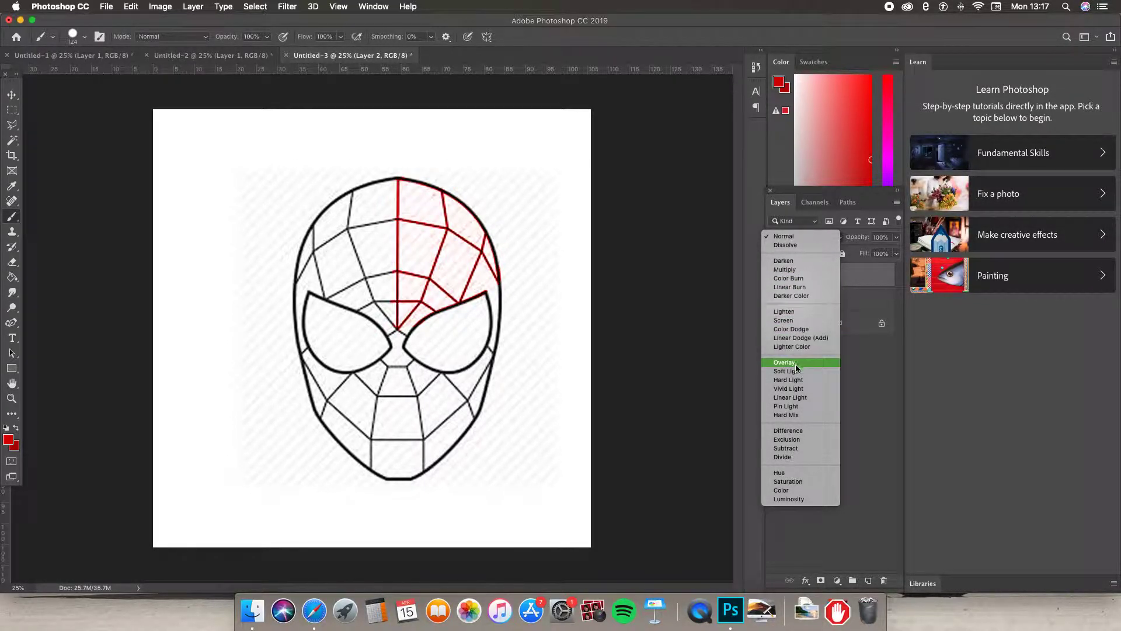
click(798, 406)
mouse_move(400, 268)
mouse_down()
mouse_move(402, 353)
mouse_move(398, 301)
mouse_move(400, 328)
mouse_move(315, 288)
mouse_move(329, 275)
mouse_move(369, 290)
mouse_move(420, 287)
mouse_move(350, 290)
mouse_move(334, 274)
mouse_move(398, 303)
mouse_move(365, 289)
mouse_move(363, 259)
mouse_move(374, 284)
mouse_move(385, 262)
mouse_move(371, 233)
mouse_move(377, 219)
mouse_move(370, 241)
mouse_move(379, 239)
mouse_move(399, 204)
mouse_move(350, 259)
mouse_move(382, 212)
mouse_move(362, 262)
mouse_move(319, 249)
mouse_move(387, 207)
mouse_move(328, 270)
mouse_move(406, 194)
mouse_move(483, 237)
mouse_up()
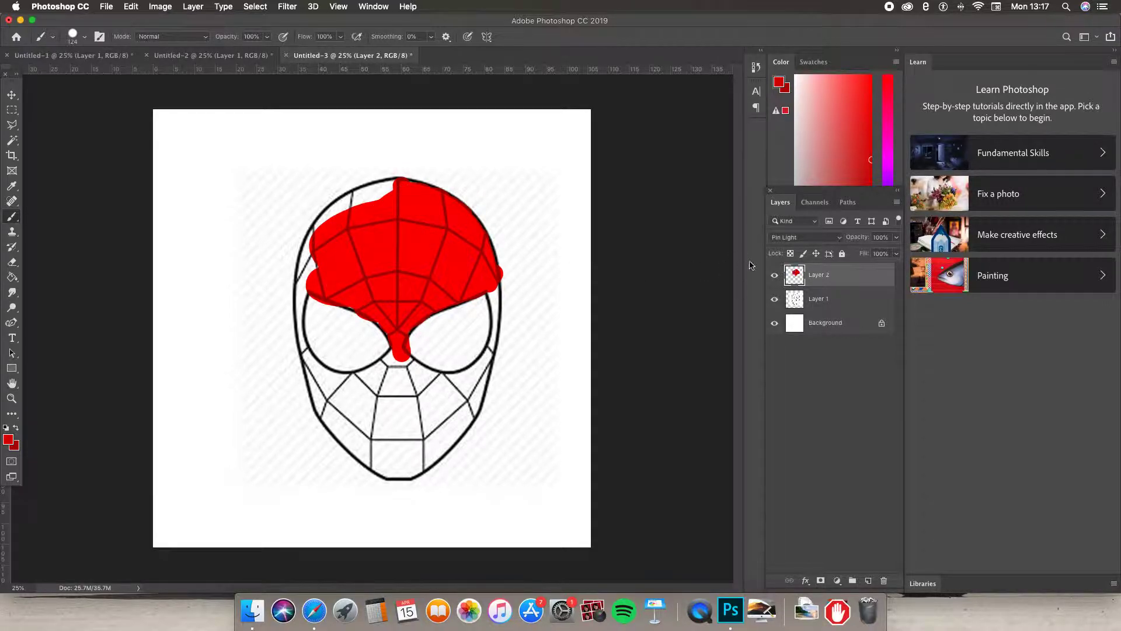
Change the red paint layer's blend mode to Linear Burn
click(792, 239)
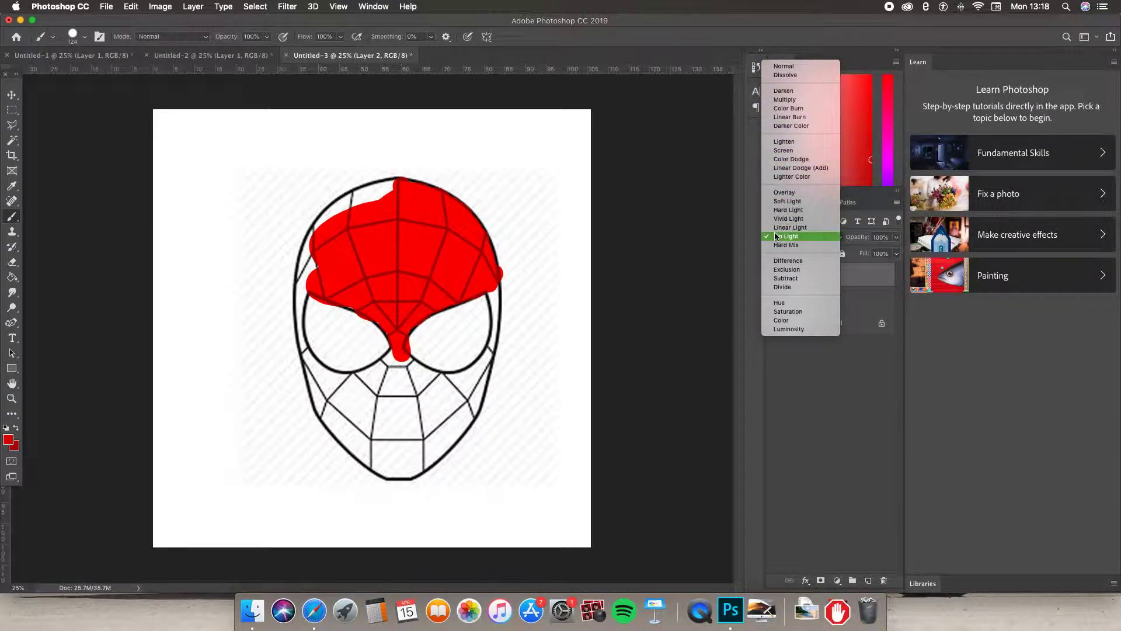
click(791, 118)
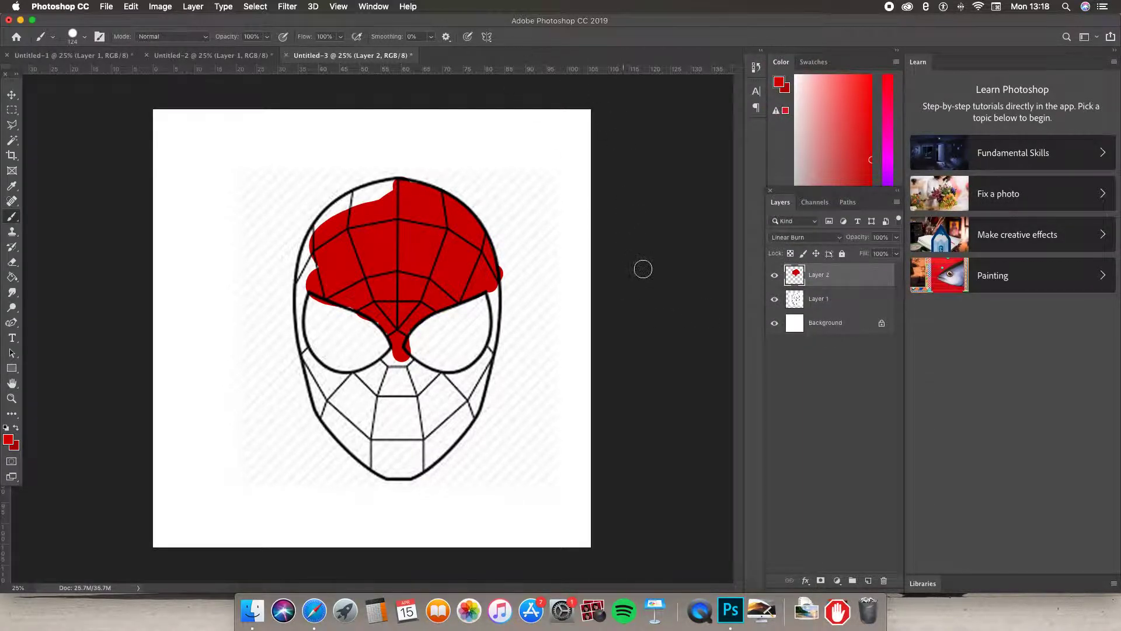
Delete the red paint layer and the mask outline layer, and add a fresh empty layer
key(BackSpace)
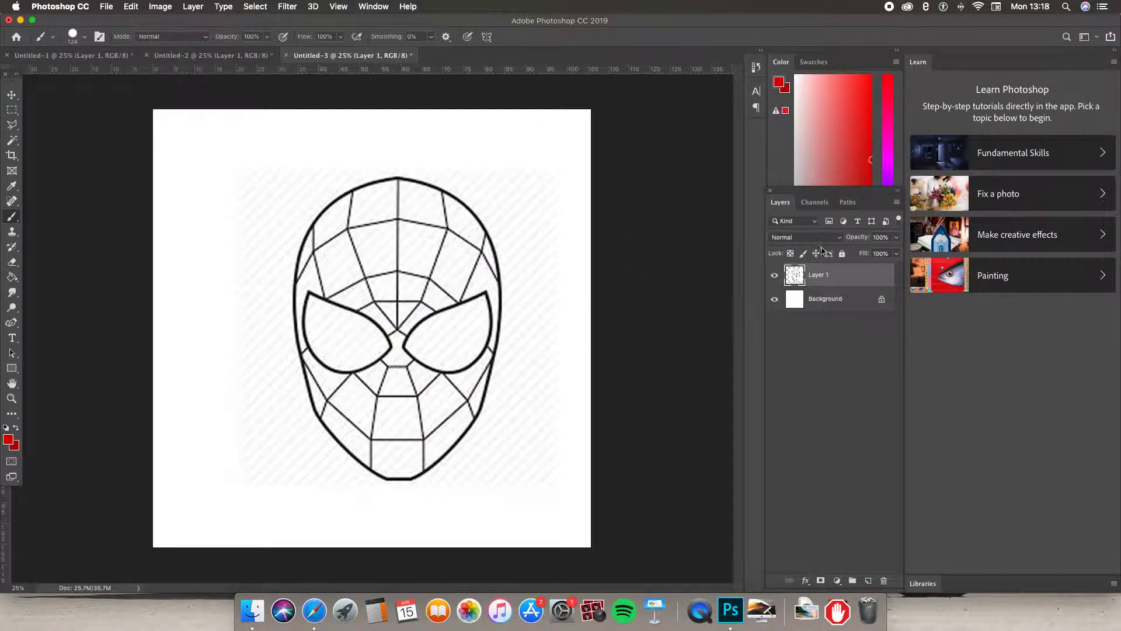
key(BackSpace)
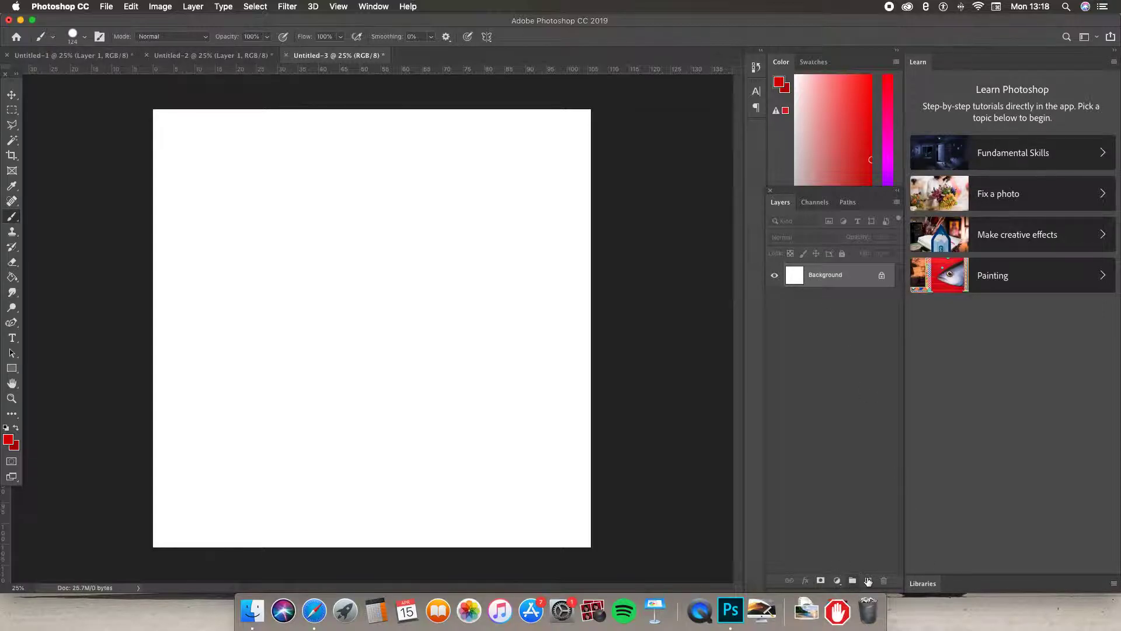
click(869, 580)
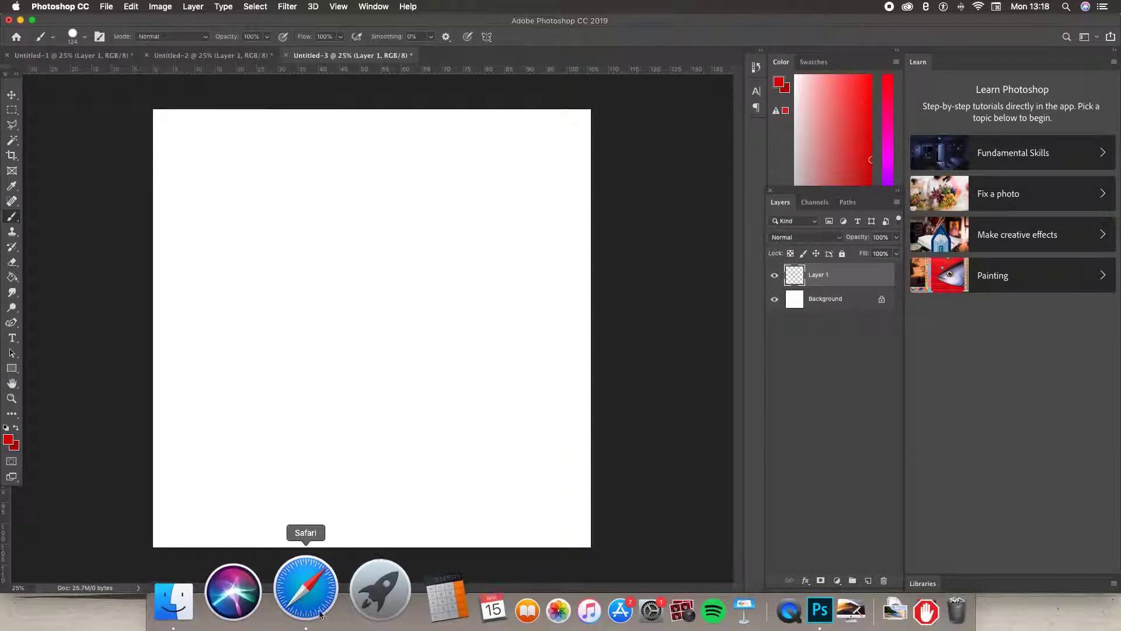
Switch to Safari and bring the Spider-Man mask outline from the image results into the Photoshop document Untitled-3
click(308, 587)
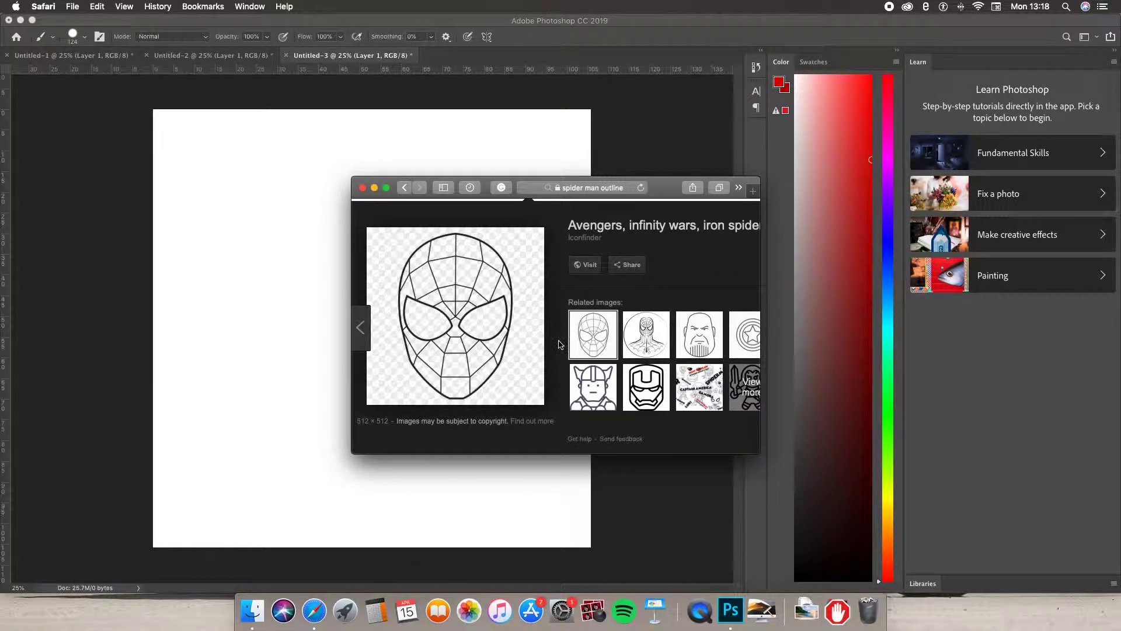
scroll(559, 342, up, 3)
scroll(559, 342, down, 3)
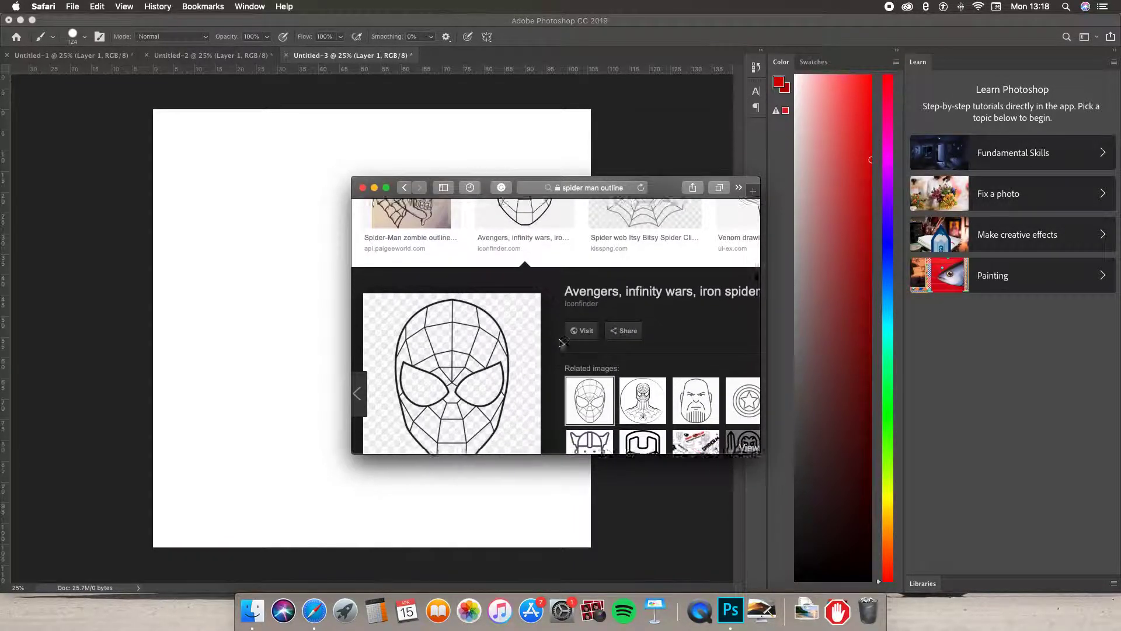
drag(590, 375, 286, 315)
Enlarge the mask outline to about 1064%, centre it on the canvas, and apply the transformation
key(super+t)
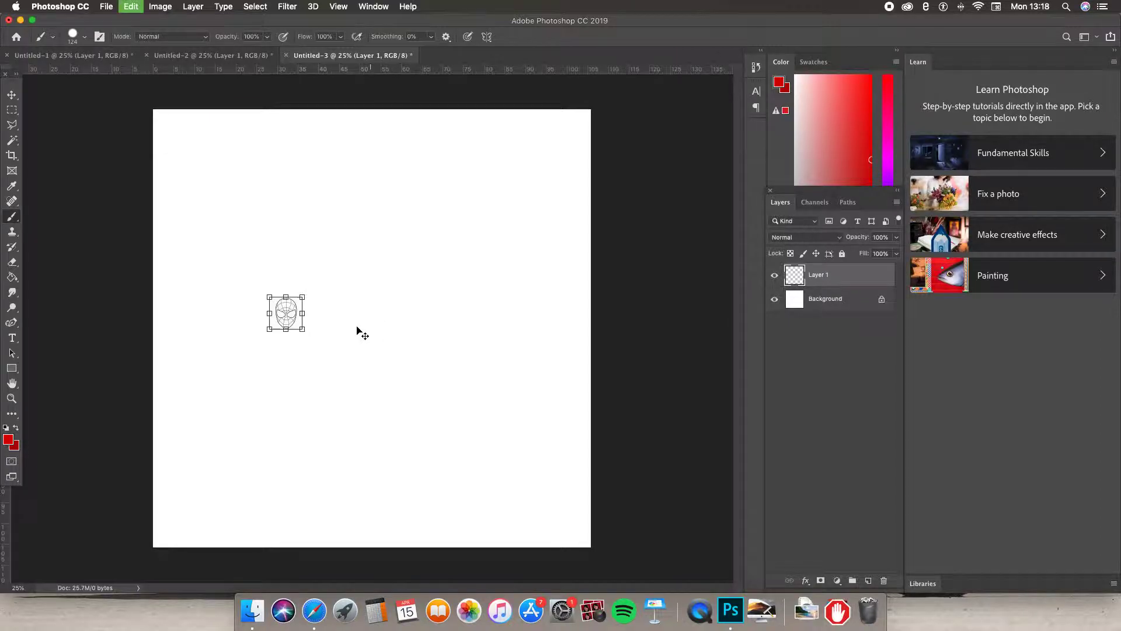
drag(306, 295, 619, 79)
drag(435, 258, 379, 423)
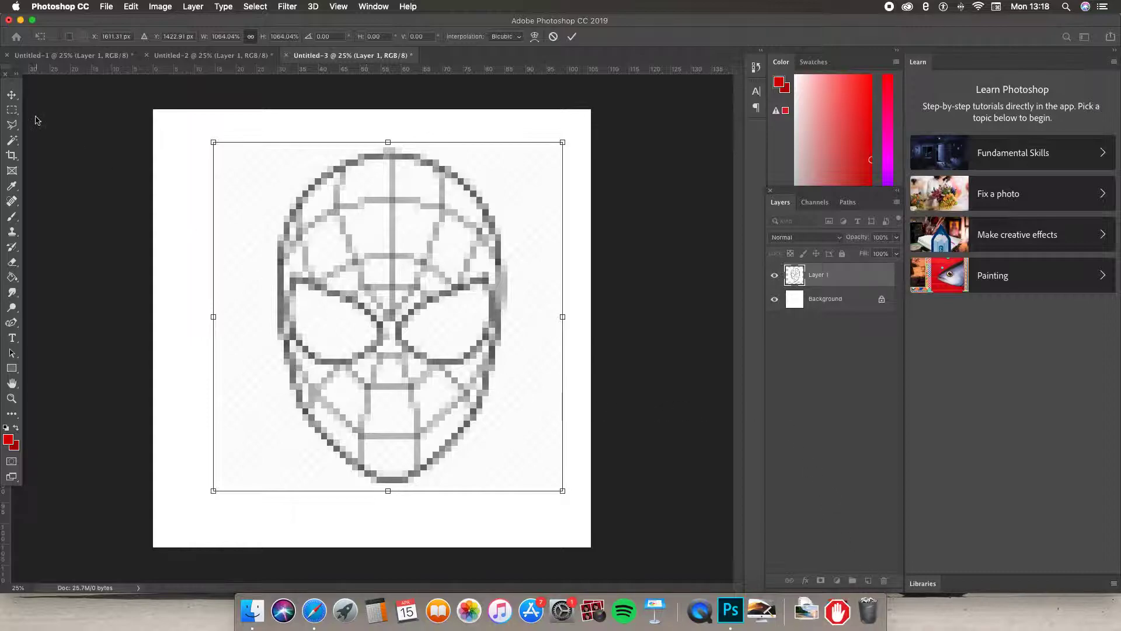
click(12, 217)
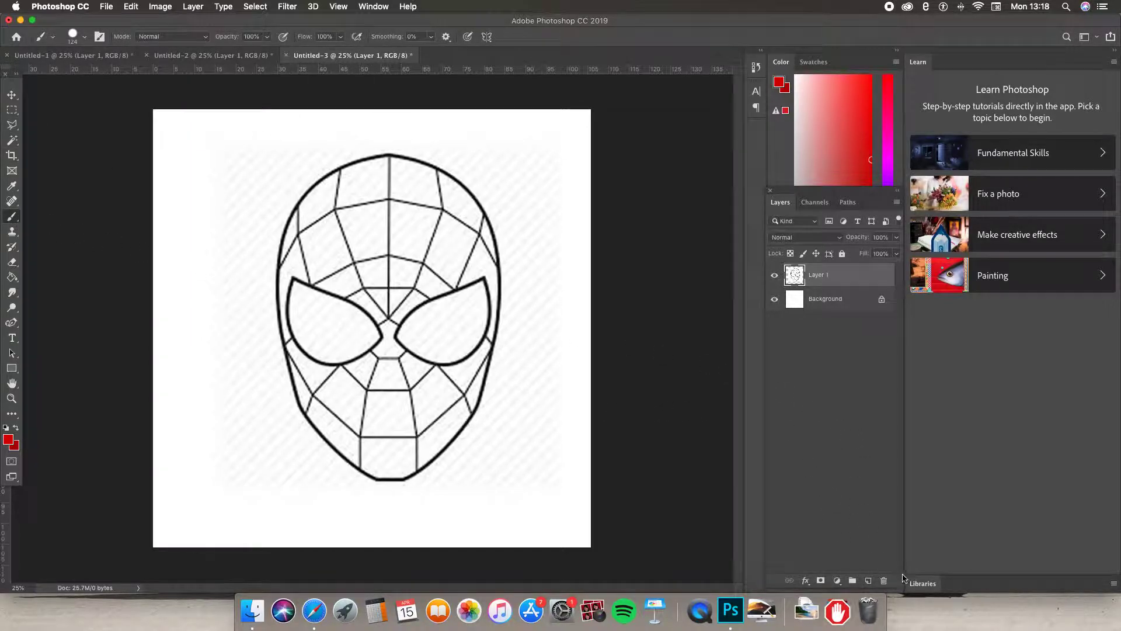
Add a new layer above the mask outline and paint the right half of the mask solid red, leaving the eye unpainted
click(869, 581)
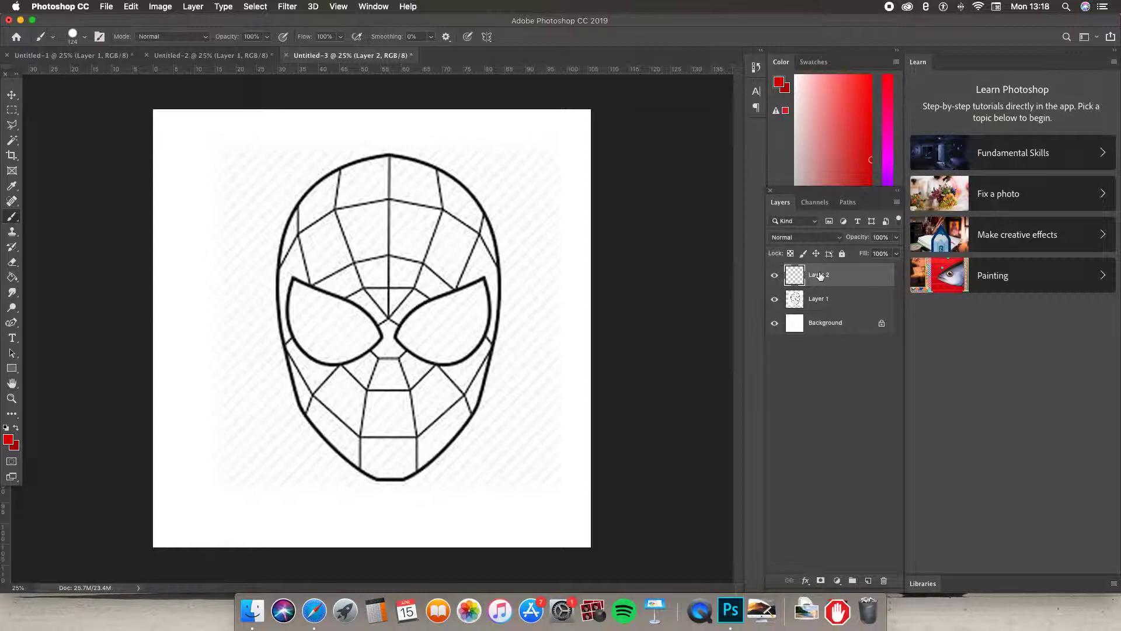
mouse_move(387, 254)
mouse_down()
mouse_move(365, 239)
mouse_move(397, 255)
mouse_move(437, 235)
mouse_move(394, 211)
mouse_move(376, 239)
mouse_move(450, 269)
mouse_move(424, 201)
mouse_move(494, 271)
mouse_move(491, 280)
mouse_move(483, 218)
mouse_move(380, 164)
mouse_move(393, 469)
mouse_move(454, 376)
mouse_move(472, 357)
mouse_move(477, 364)
mouse_move(467, 423)
mouse_move(422, 467)
mouse_move(458, 380)
mouse_move(462, 393)
mouse_move(453, 448)
mouse_move(419, 427)
mouse_move(405, 358)
mouse_move(452, 371)
mouse_move(409, 400)
mouse_move(405, 427)
mouse_up()
mouse_move(409, 379)
mouse_down()
mouse_move(431, 389)
mouse_move(429, 405)
mouse_move(434, 382)
mouse_up()
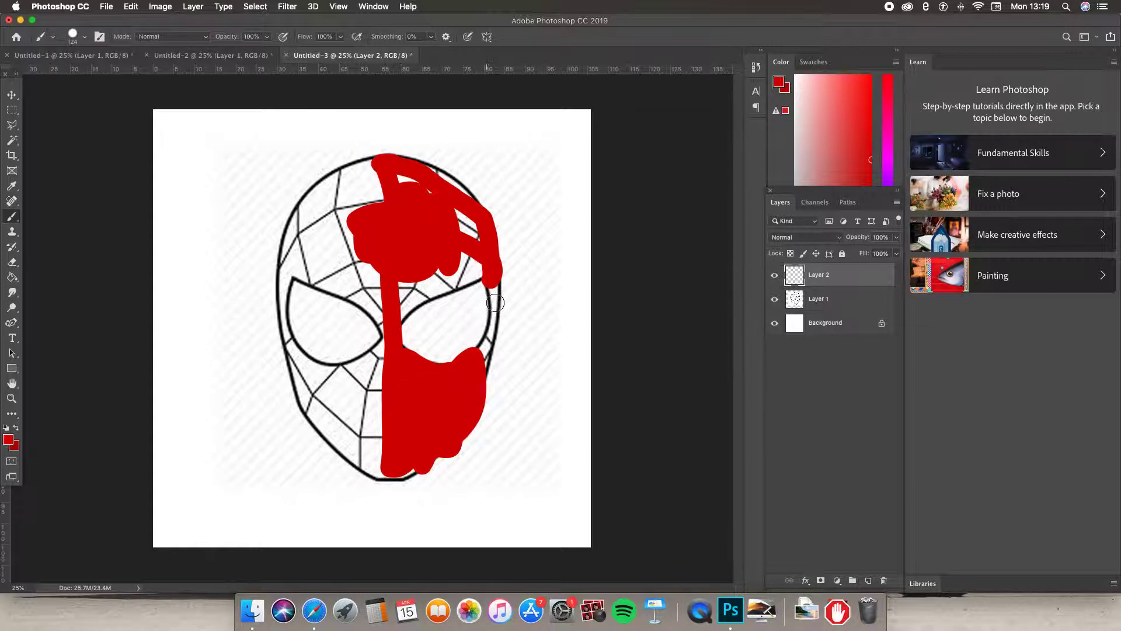
mouse_move(403, 178)
mouse_down()
mouse_move(468, 233)
mouse_move(400, 313)
mouse_move(482, 265)
mouse_move(458, 275)
mouse_move(474, 264)
mouse_move(451, 260)
mouse_move(402, 283)
mouse_up()
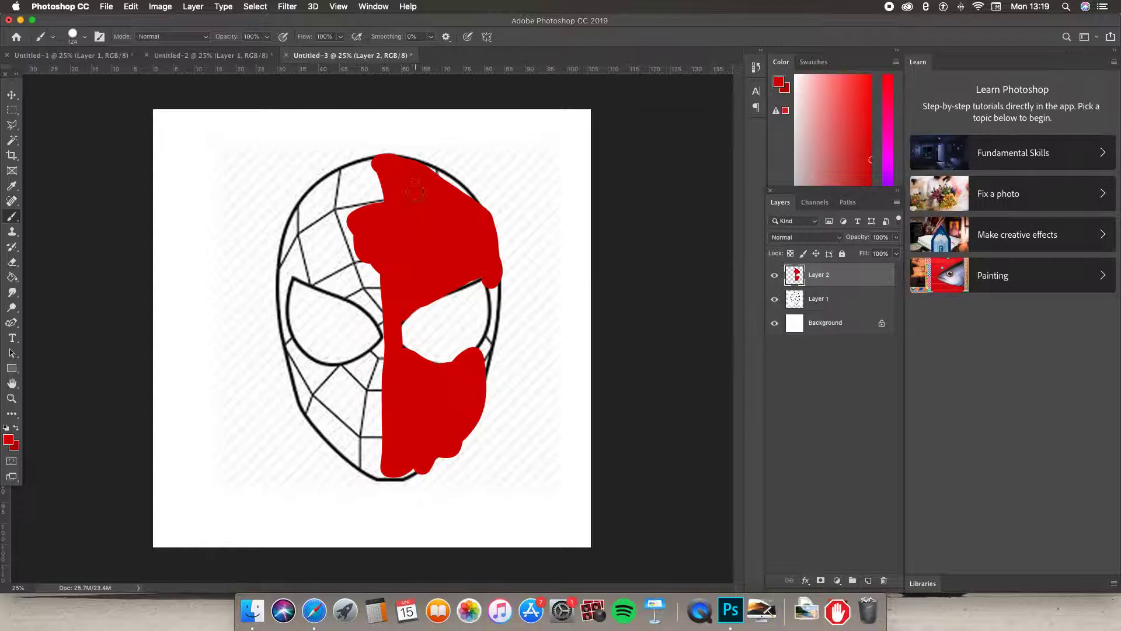
drag(424, 172, 470, 198)
Paint the narrow strip outside the right eye with a smaller brush and set Layer 2's blend mode to Pin Light
click(495, 285)
key(bracketleft)
key(bracketleft)
key(bracketleft)
mouse_move(495, 285)
mouse_down()
mouse_move(481, 360)
mouse_move(490, 345)
mouse_up()
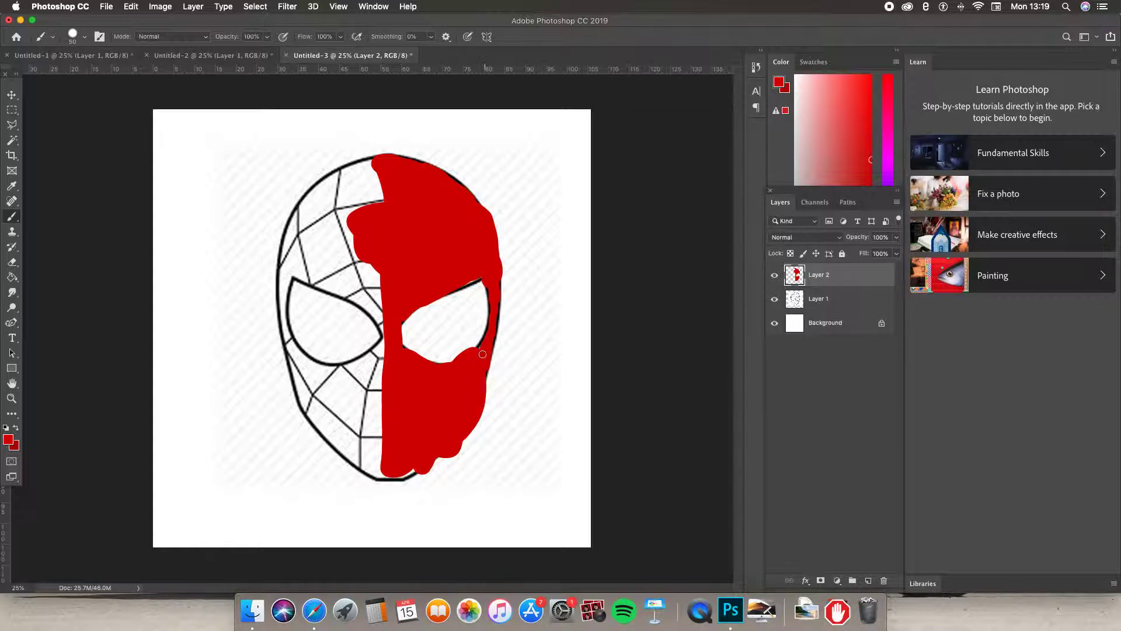
click(812, 240)
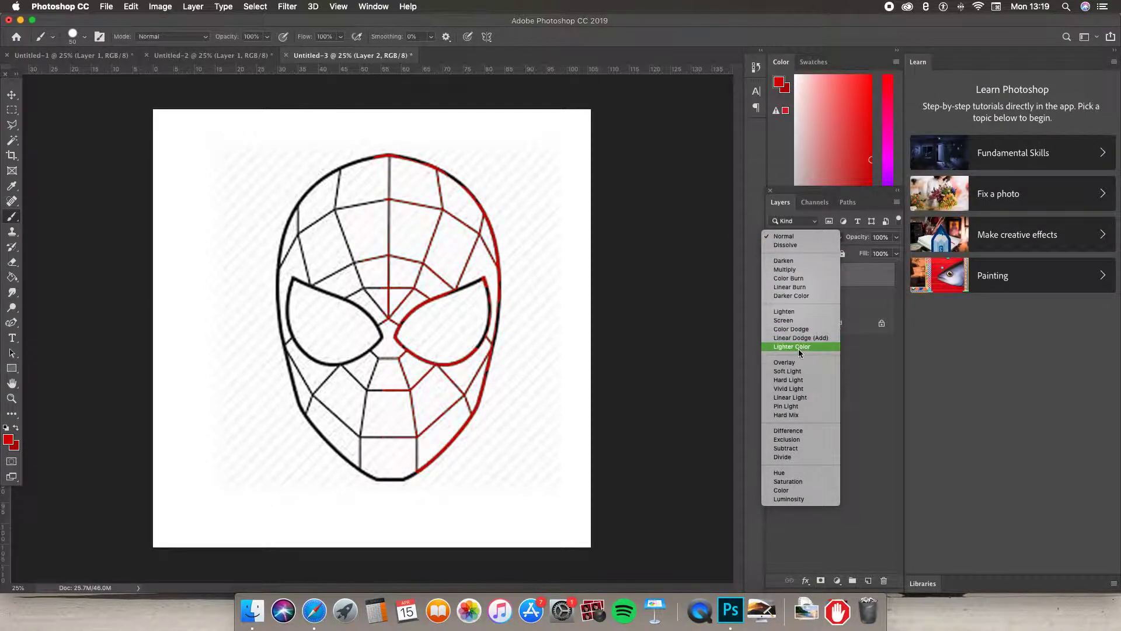
click(786, 408)
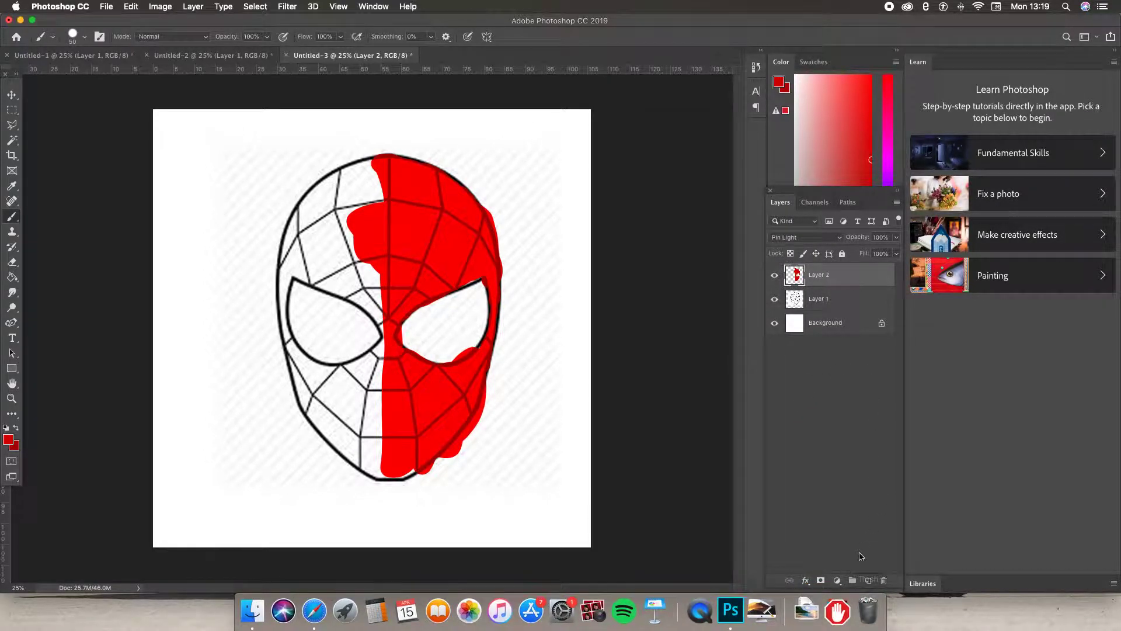
Add another layer on top and paint mid-grey shading strokes along the right edge of the forehead and under the chin
click(869, 580)
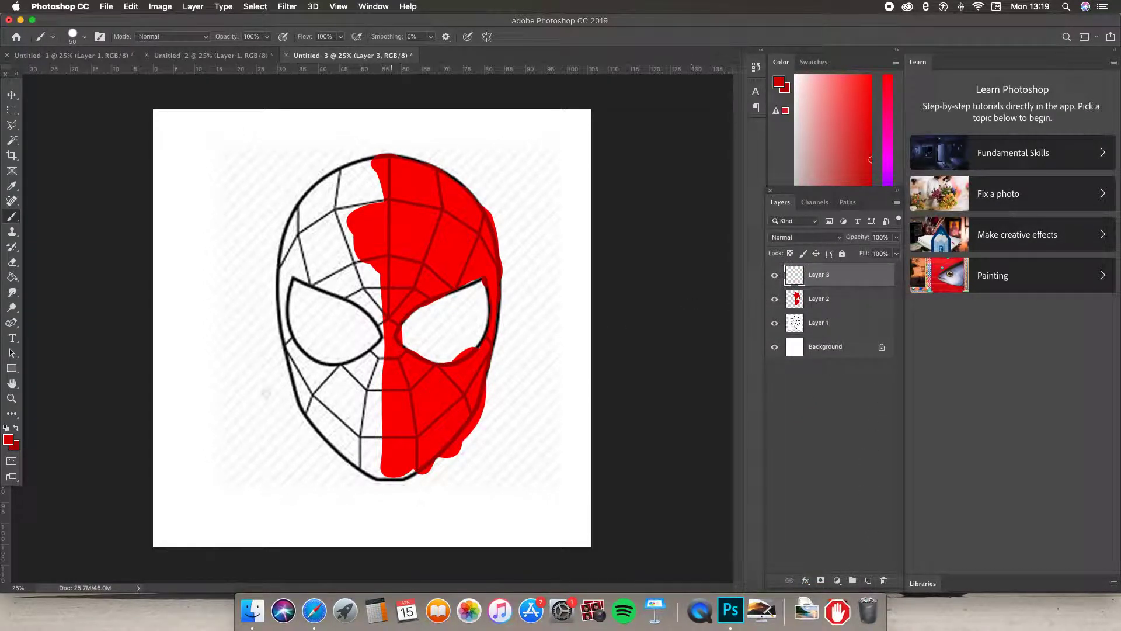
click(8, 439)
drag(402, 270, 403, 271)
click(676, 201)
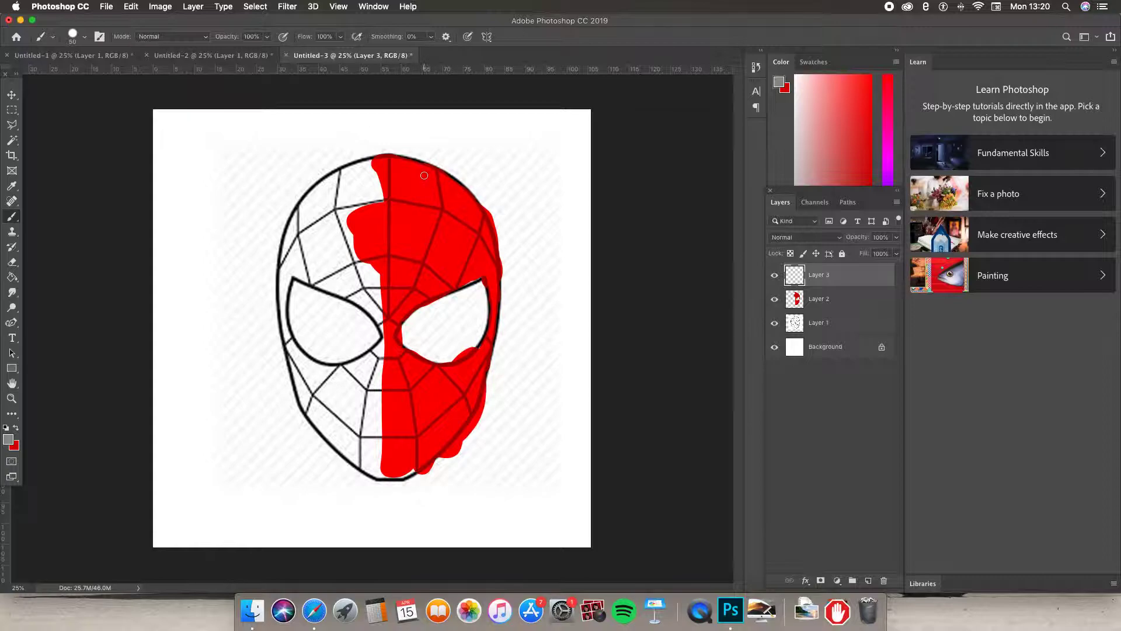
mouse_move(428, 171)
mouse_down()
mouse_move(473, 199)
mouse_move(491, 241)
mouse_move(497, 326)
mouse_up()
mouse_move(451, 431)
mouse_down()
mouse_move(436, 454)
mouse_move(387, 472)
mouse_move(444, 439)
mouse_up()
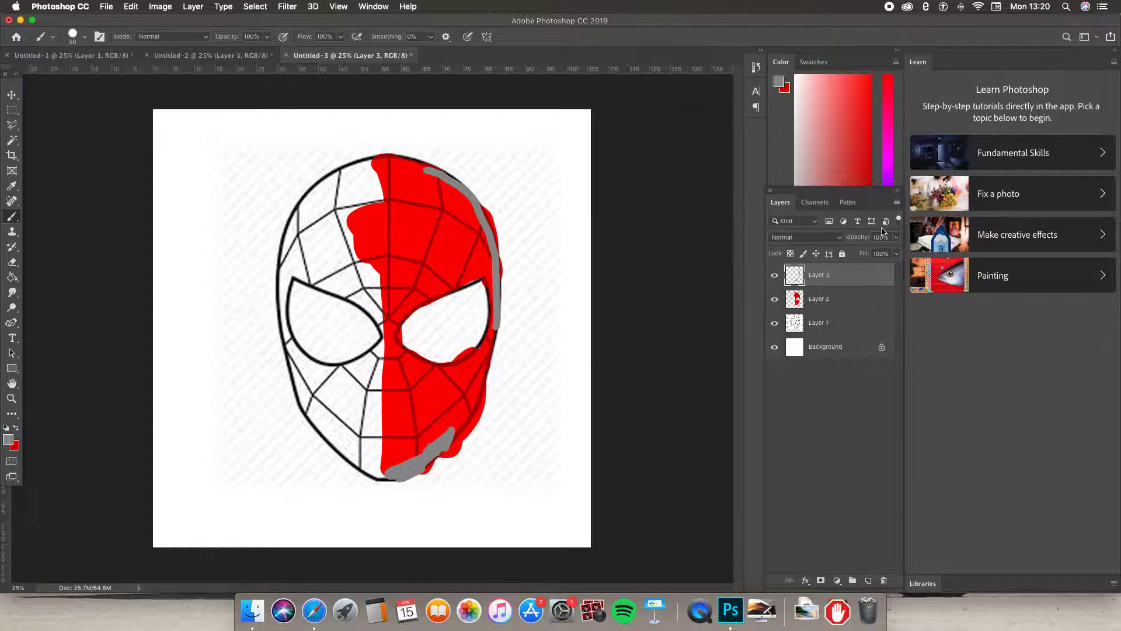
Set the grey shading layer's blend mode to Subtract and its opacity to 50%
click(809, 237)
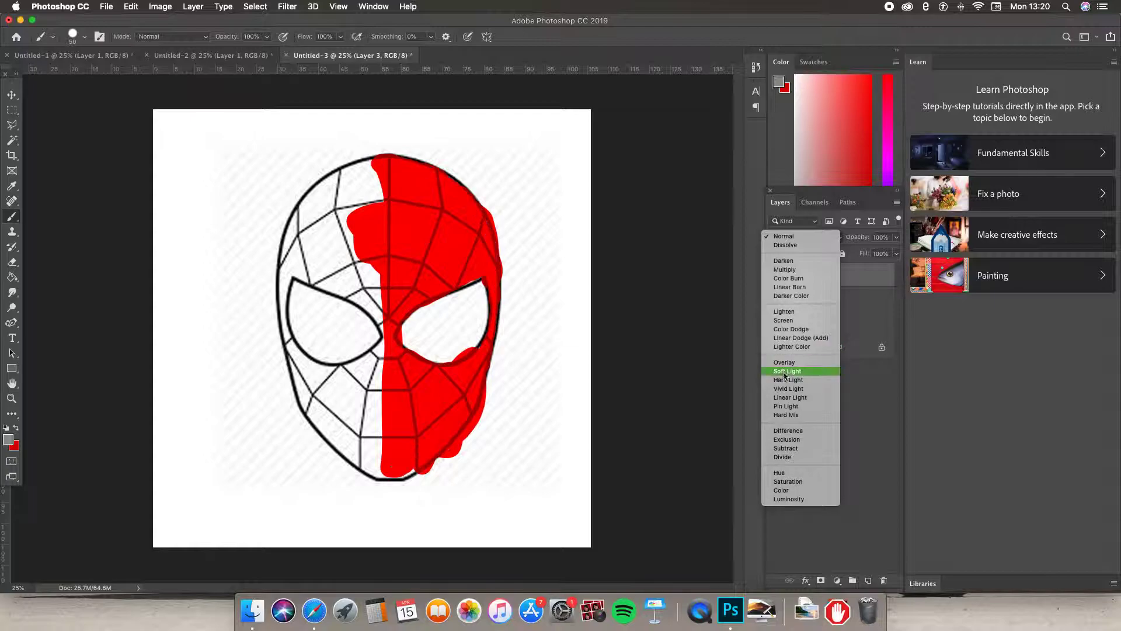
click(801, 450)
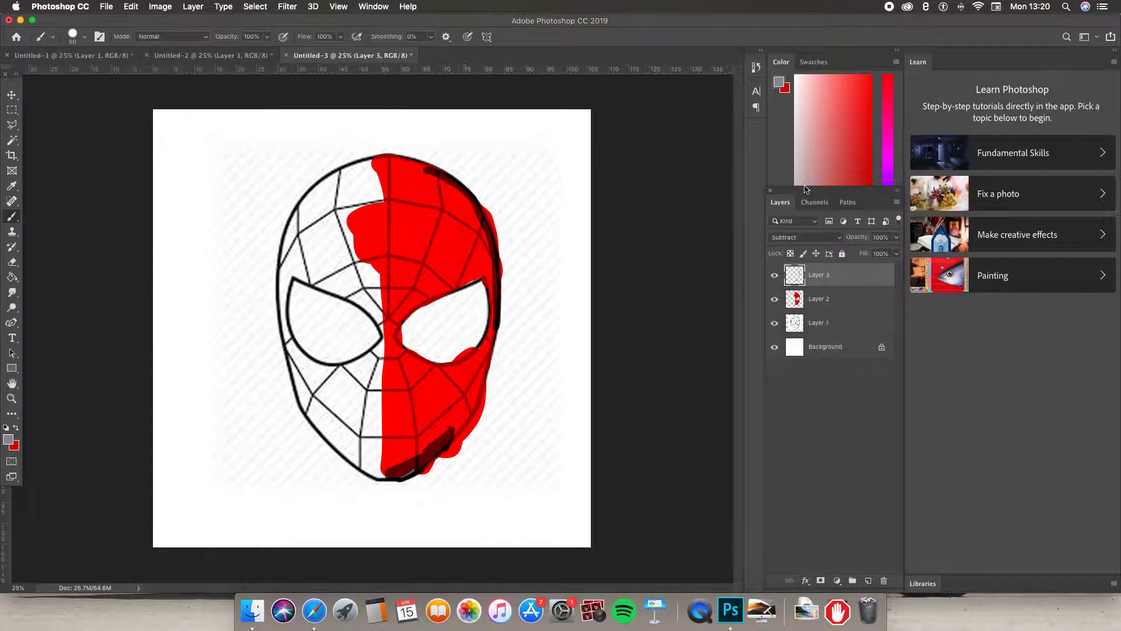
click(896, 238)
drag(893, 253, 878, 254)
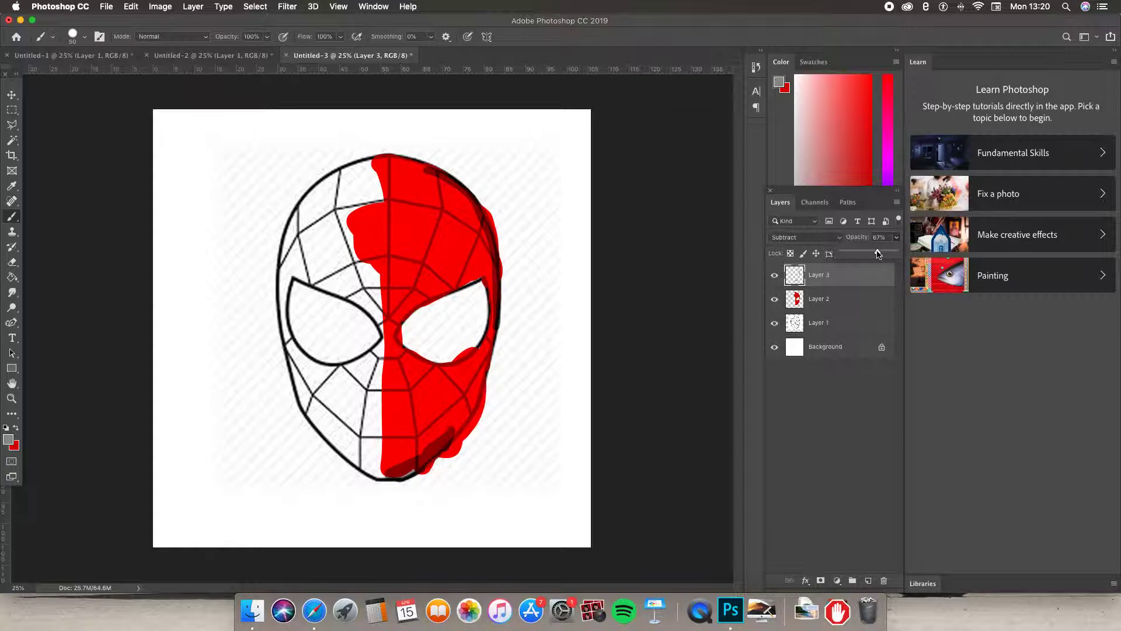
click(769, 245)
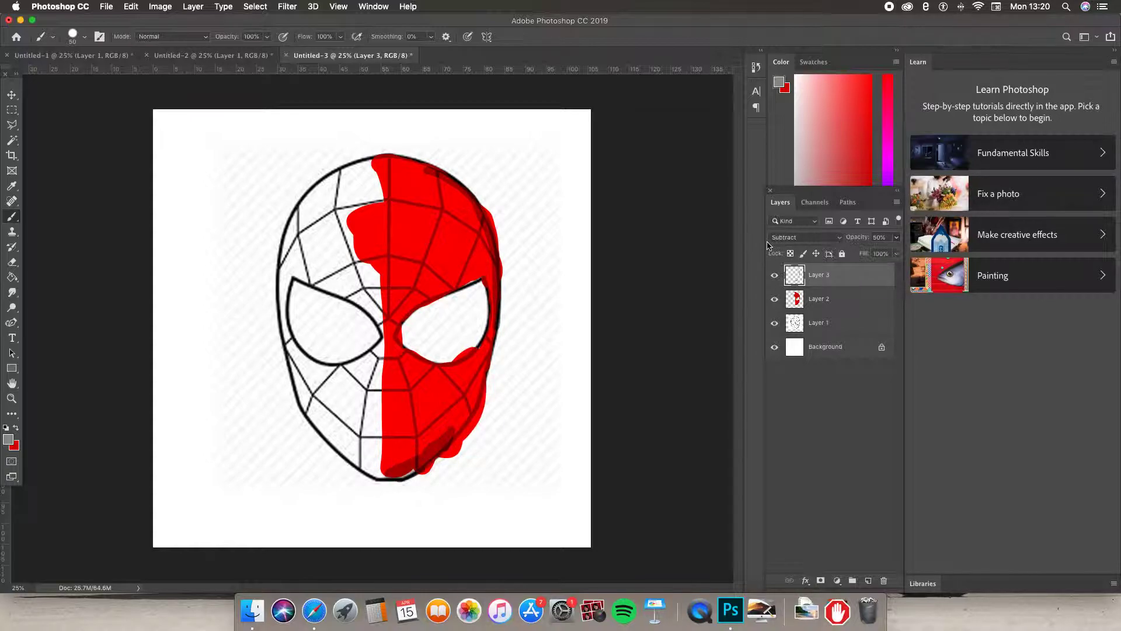
Delete the grey shading layer above the red paint layer
click(813, 299)
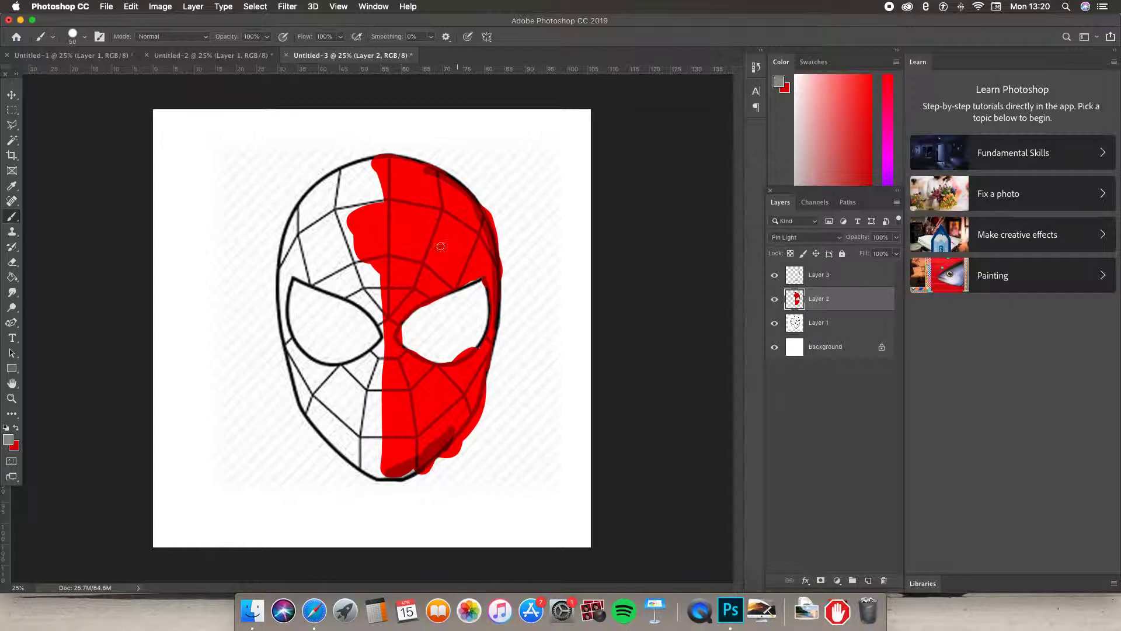
click(822, 280)
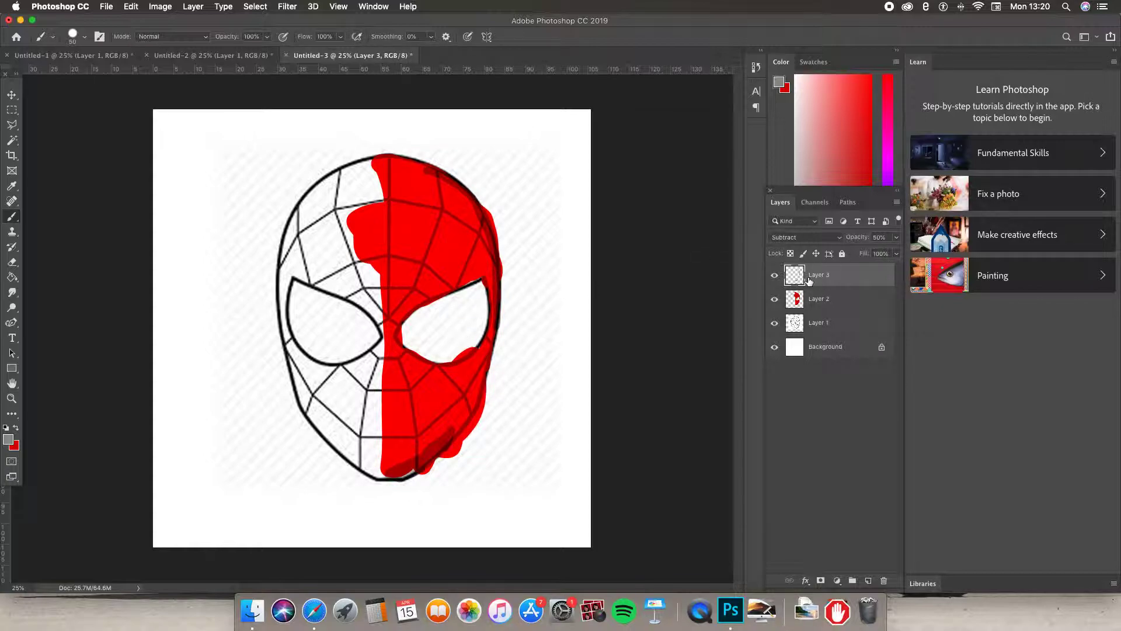
key(Delete)
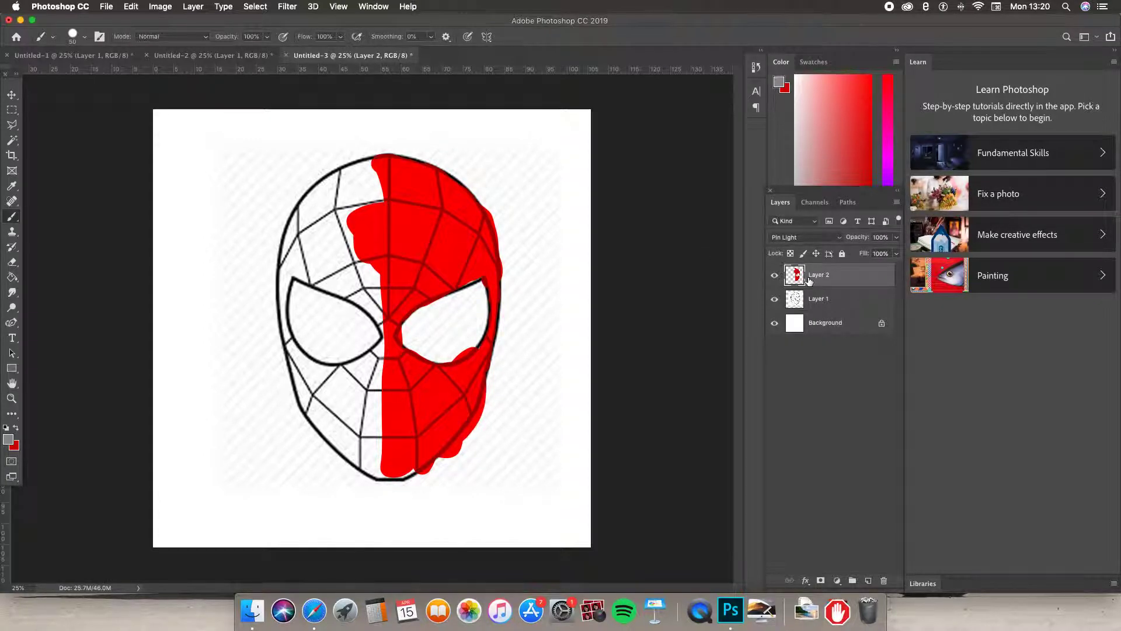